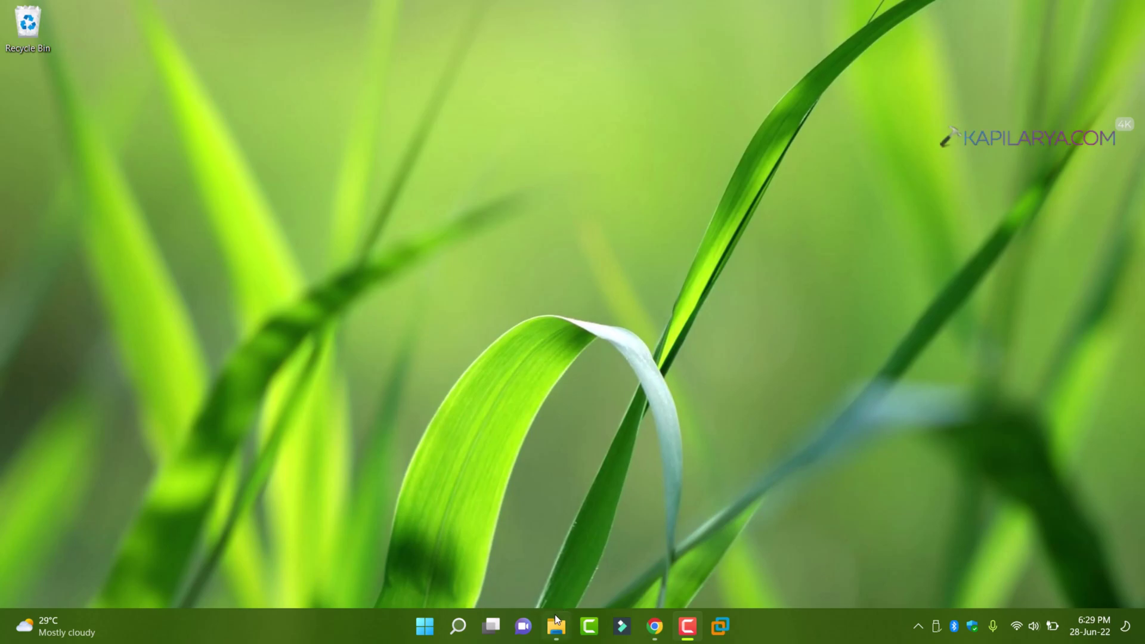
- Open This PC and browse the EXT-DR-KA (F:) and MacOS (G:) drives
left_click(555, 623)
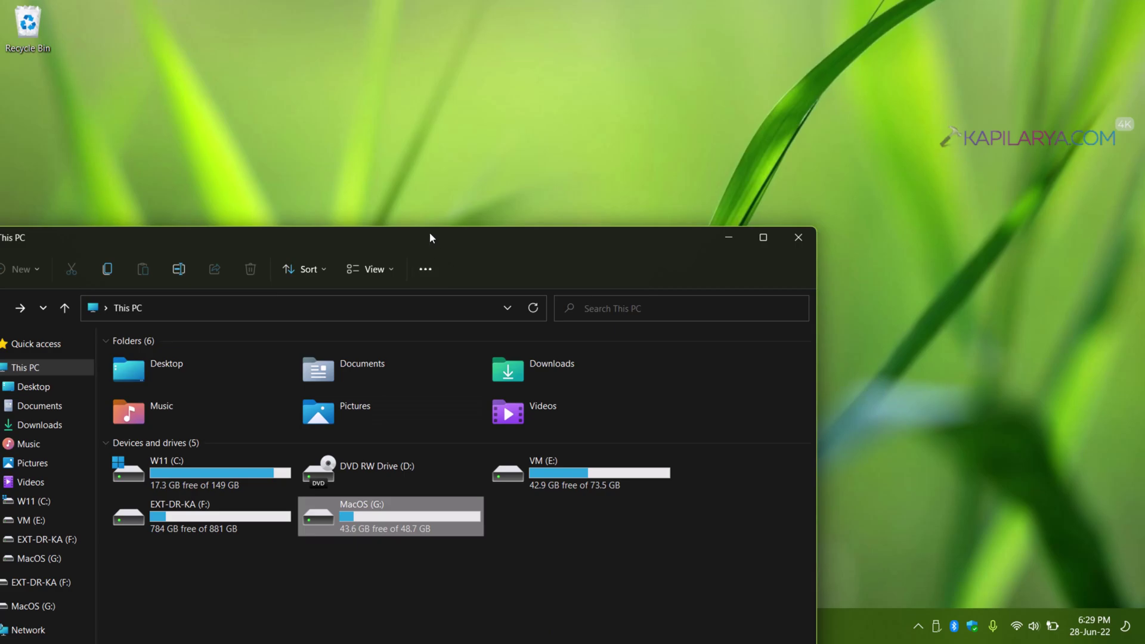
left_click_drag(429, 237, 639, 96)
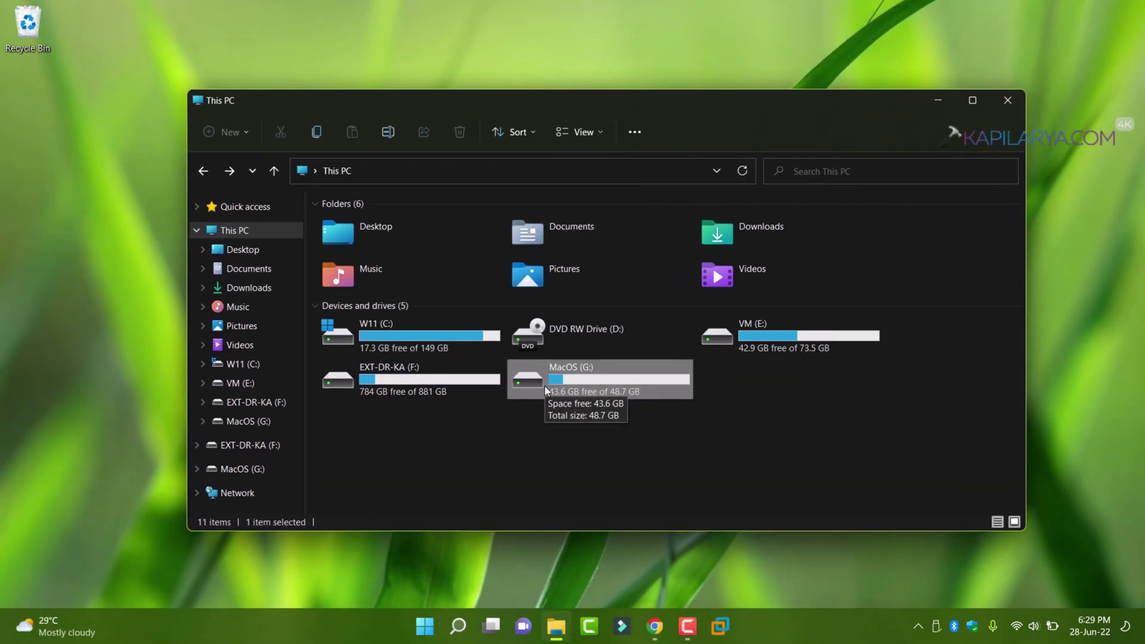
left_click(455, 390)
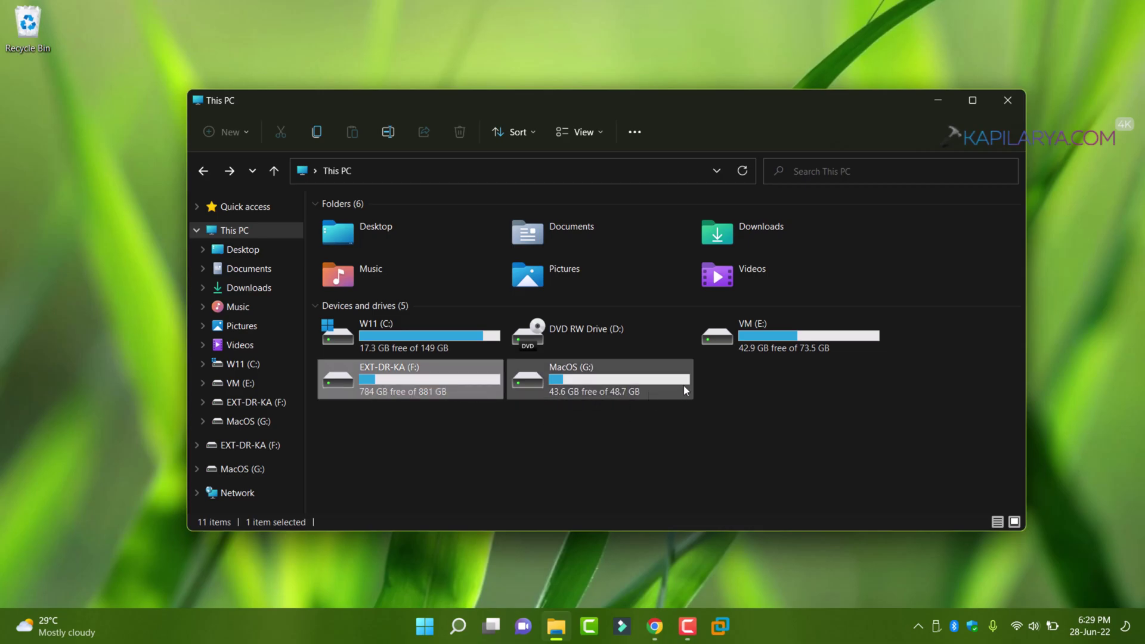
double_click(636, 381)
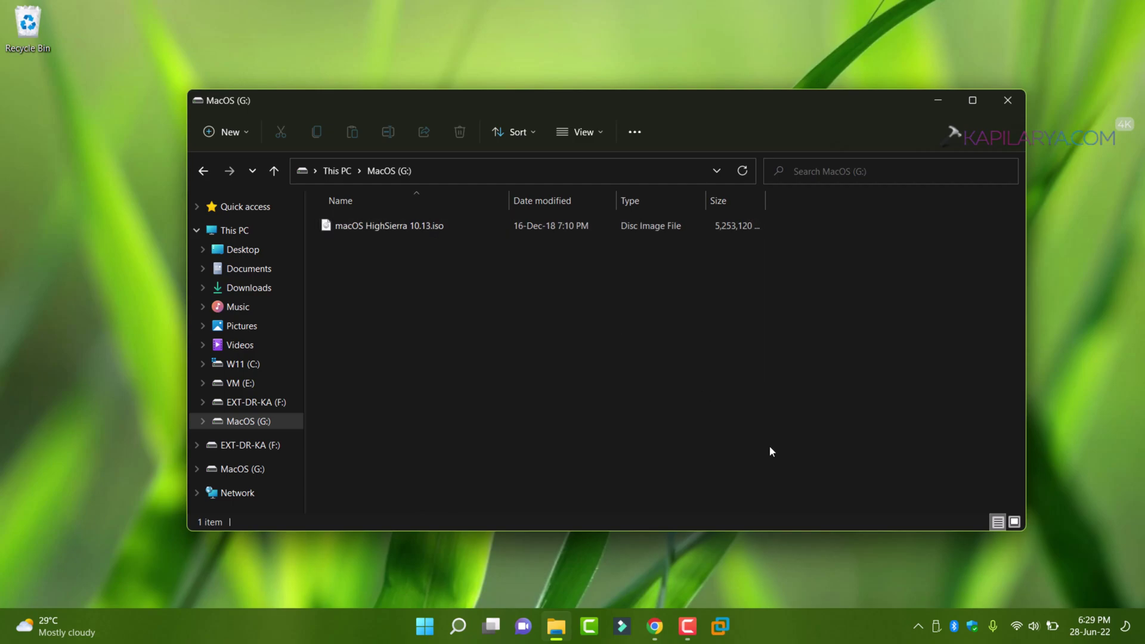
- Safely eject the external drives and minimize File Explorer
left_click(937, 625)
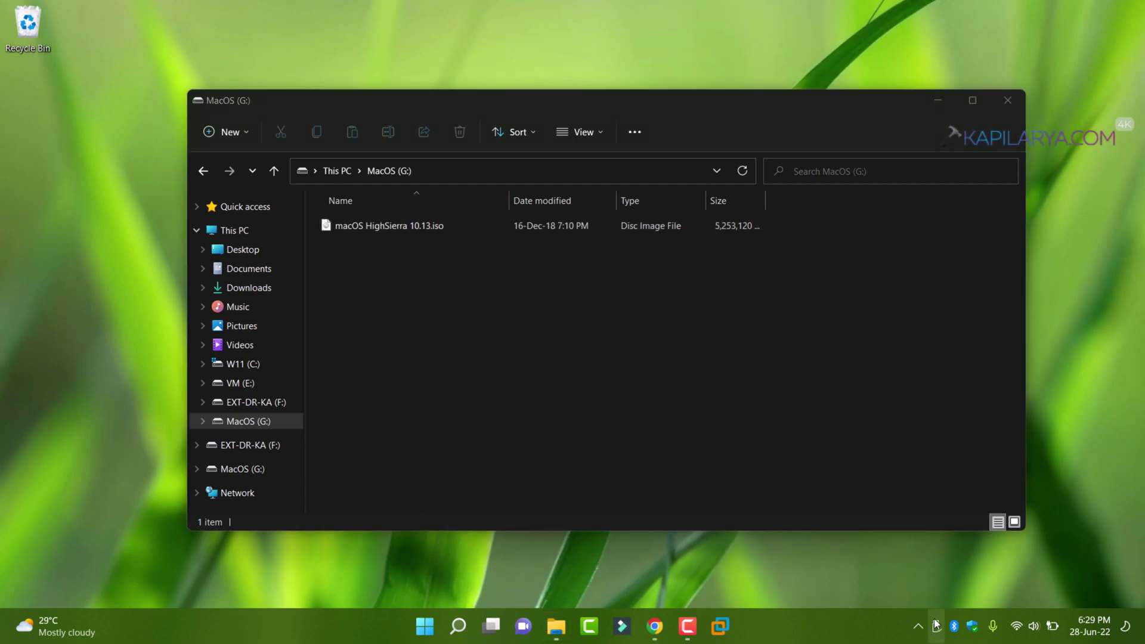
left_click(936, 624)
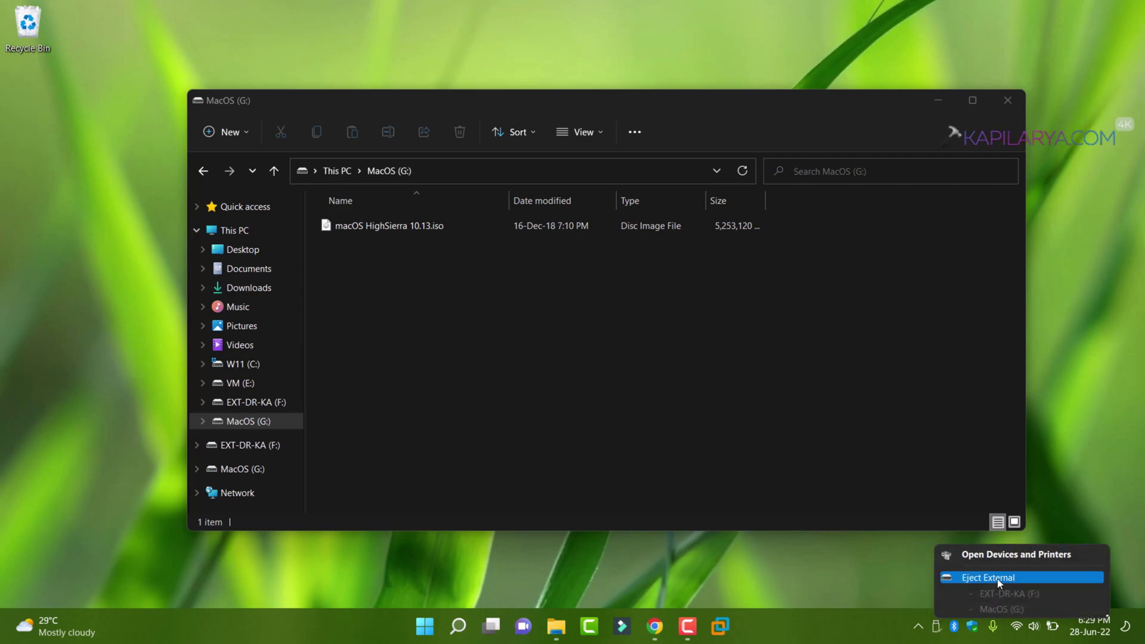
left_click(488, 249)
left_click(203, 171)
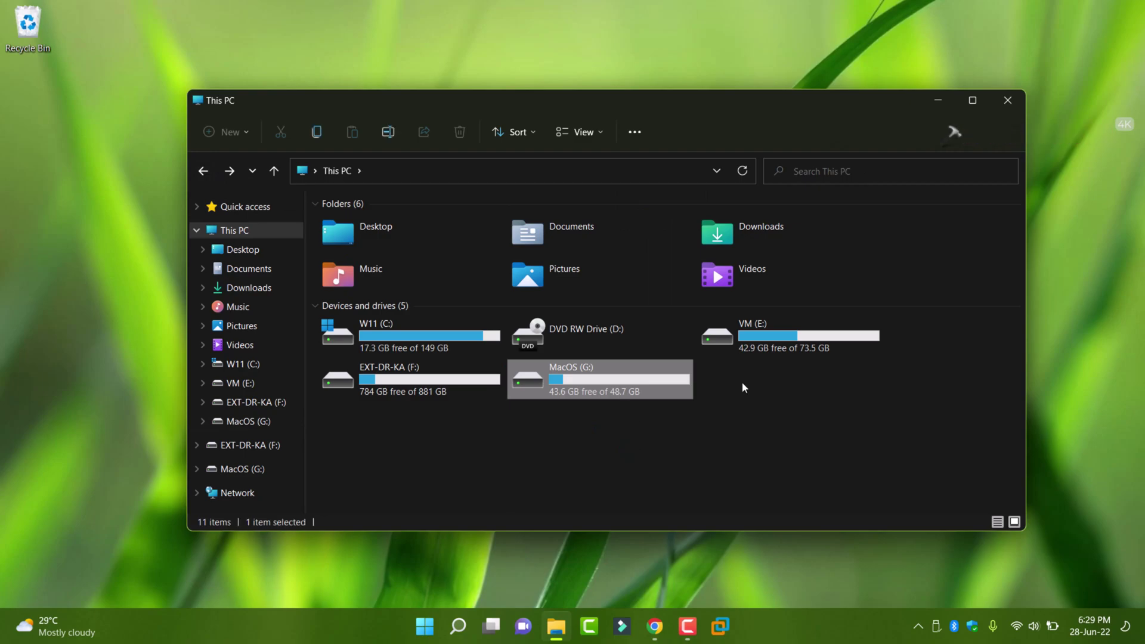
left_click(938, 100)
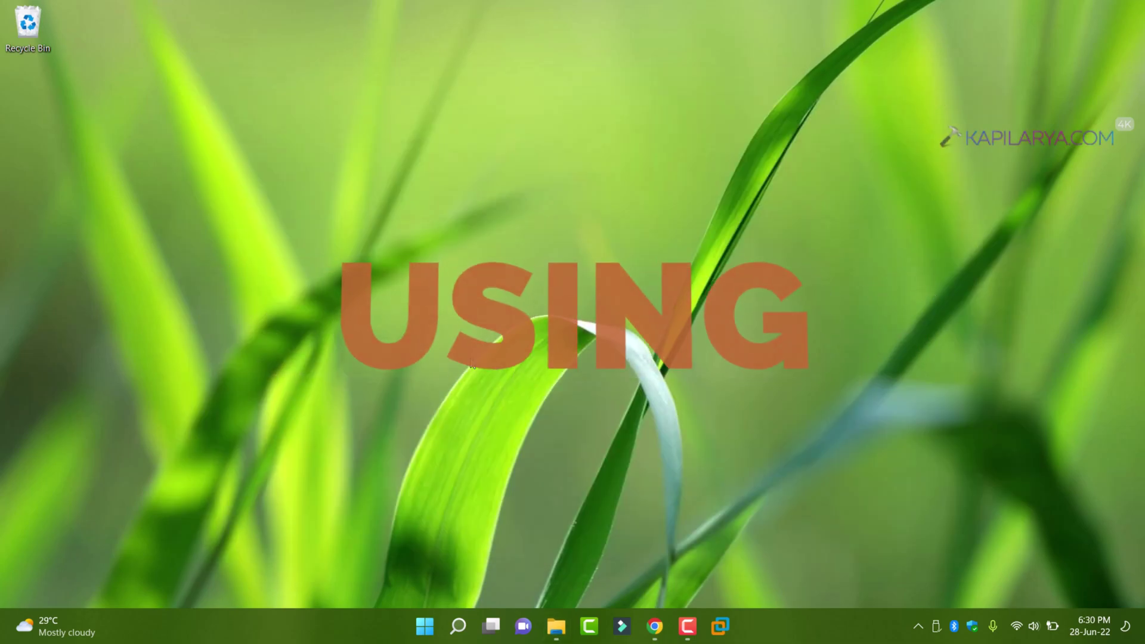
- Launch the Local Group Policy Editor (gpedit.msc) from the Run box
key("super+r")
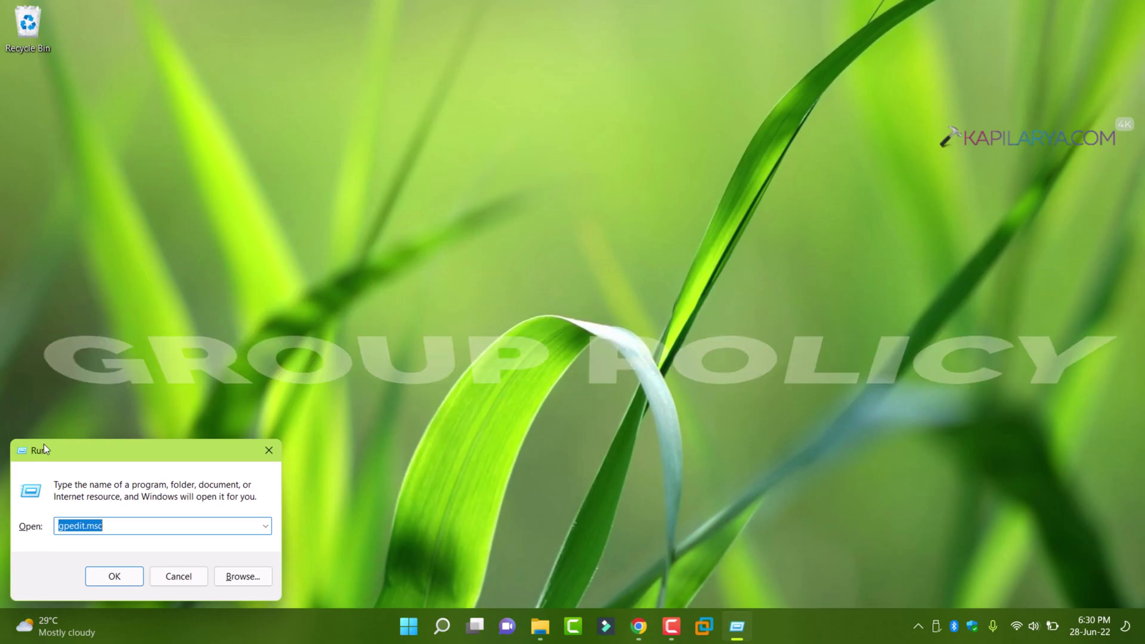
left_click_drag(56, 445, 421, 234)
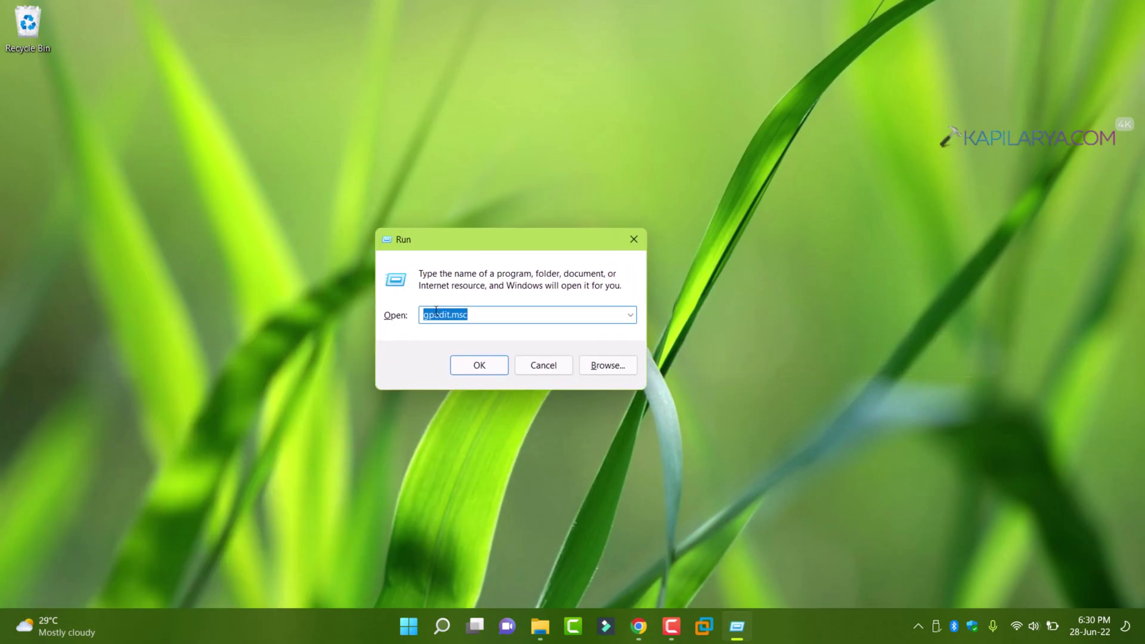
left_click(463, 373)
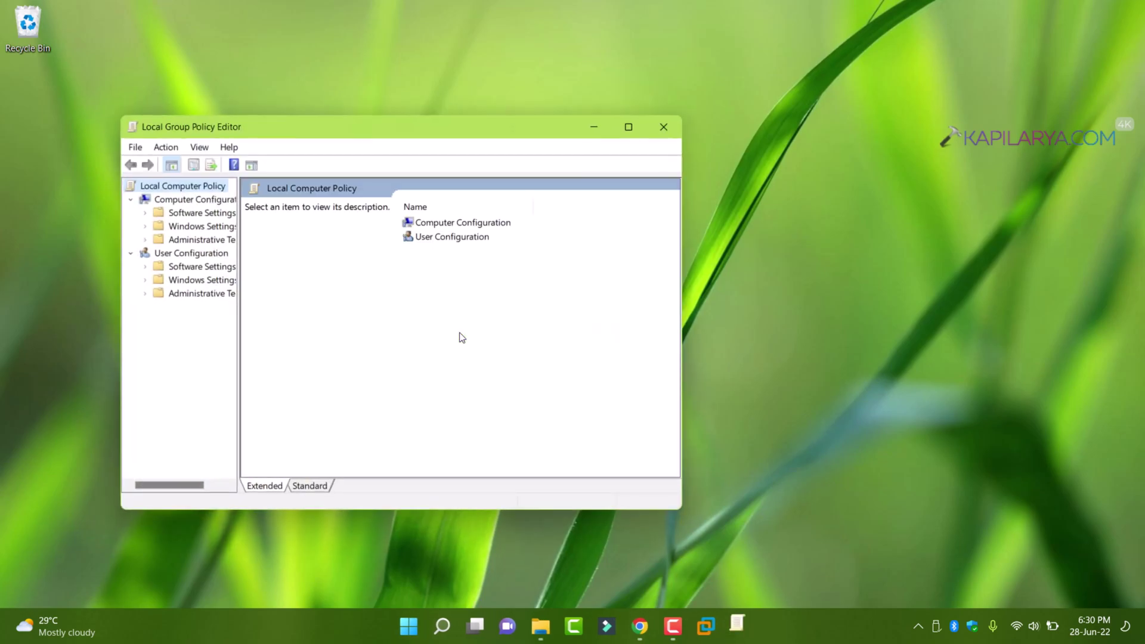
left_click_drag(417, 124, 584, 109)
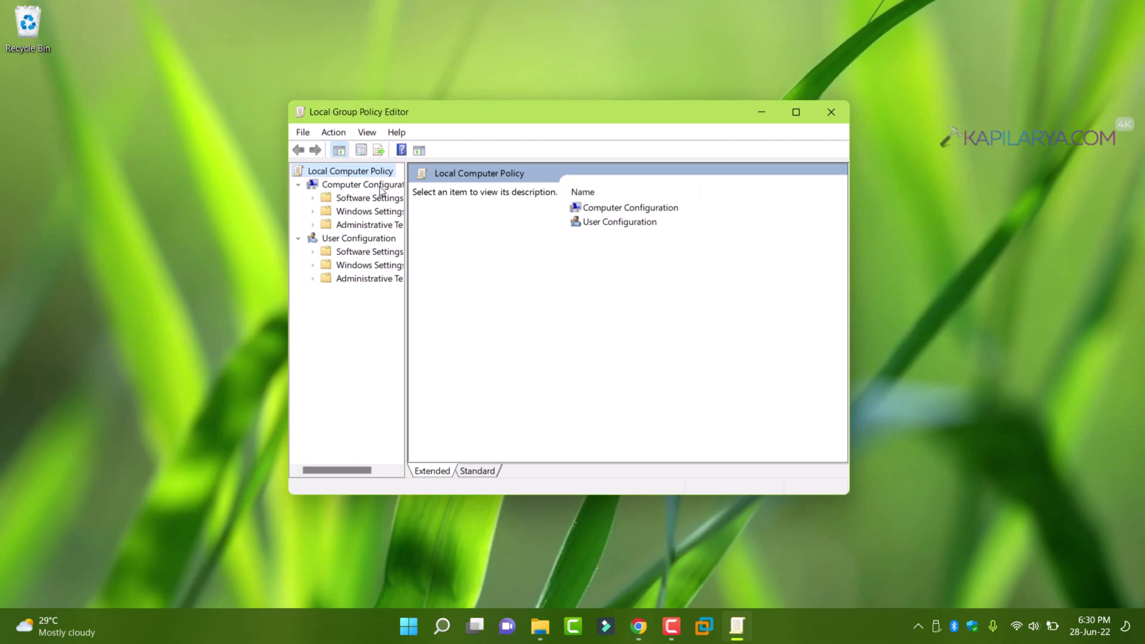
- Browse to Administrative Templates > System > Removable Storage Access and show the Standard view
double_click(356, 229)
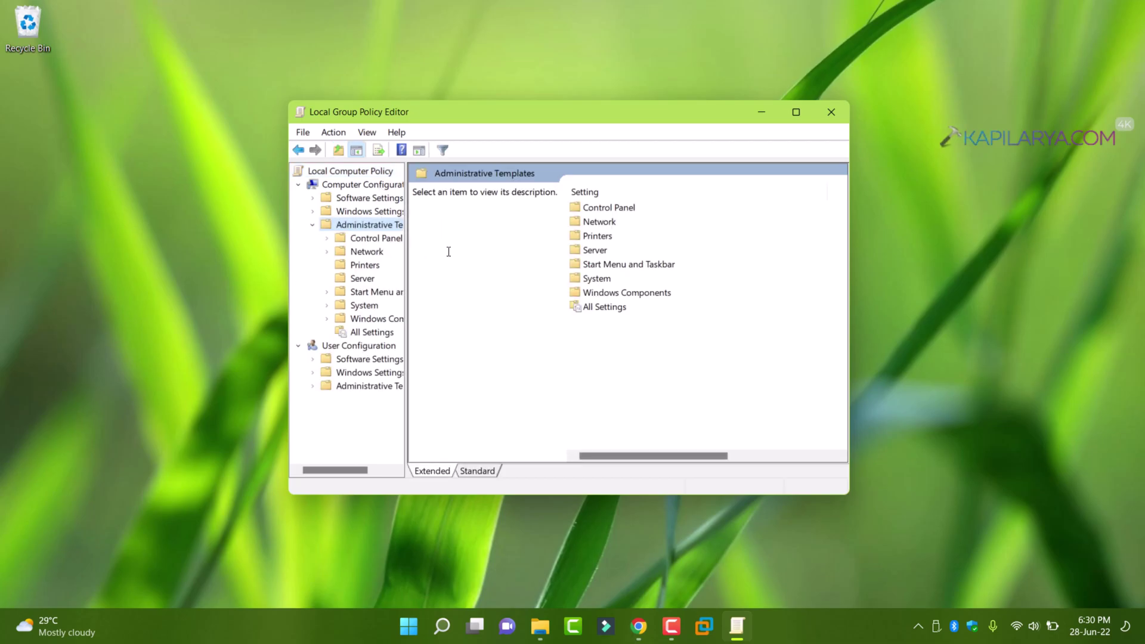
double_click(582, 280)
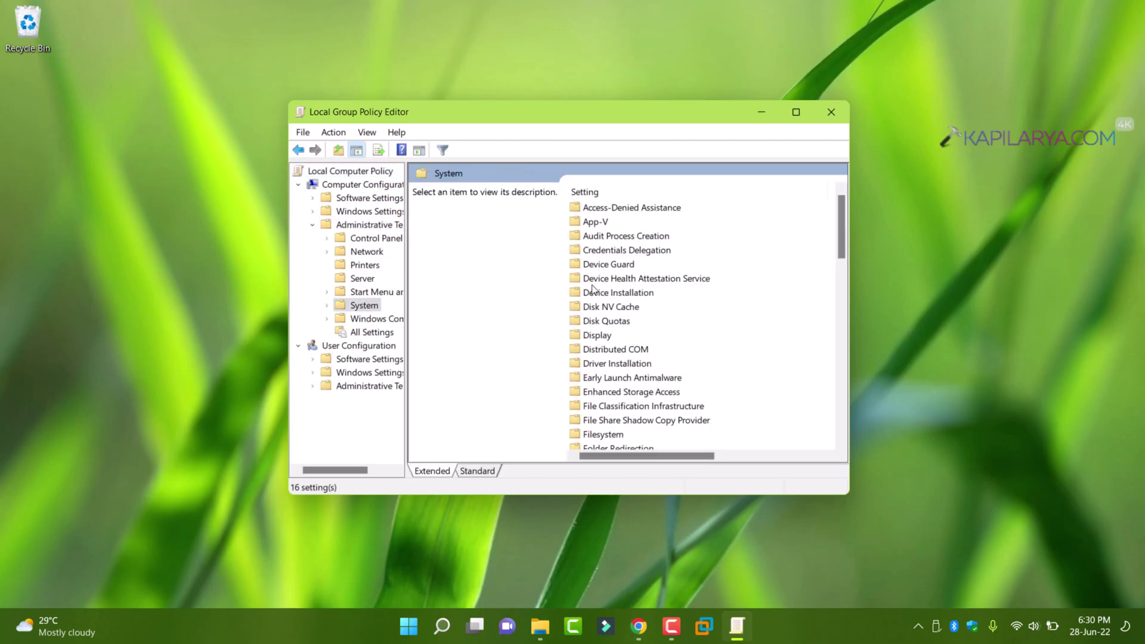
left_click(603, 320)
type("remov")
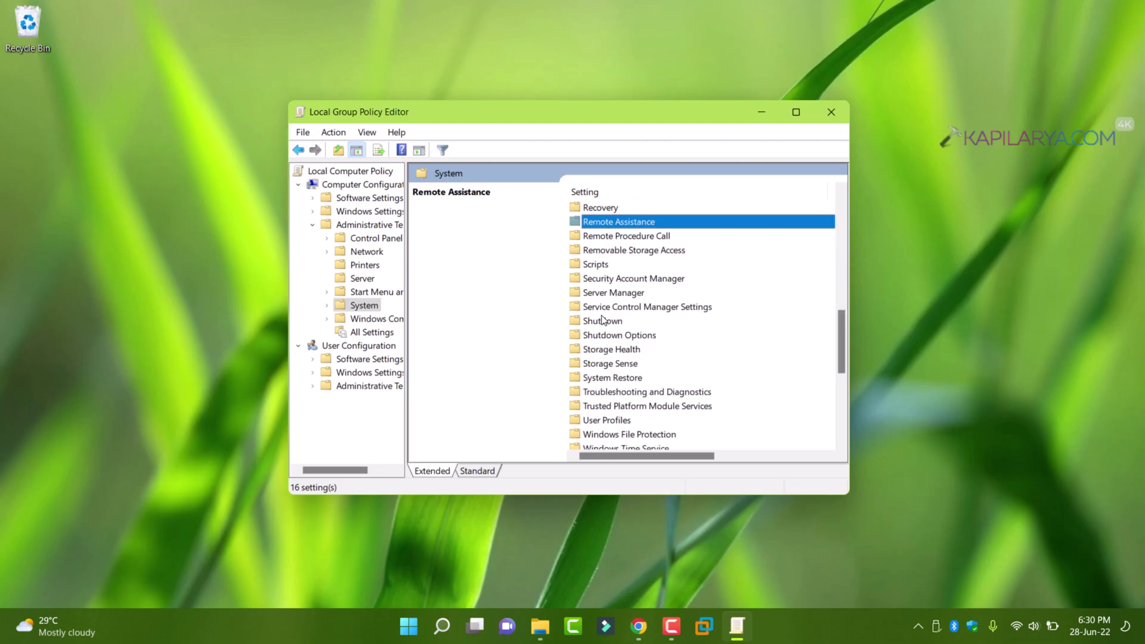
double_click(663, 256)
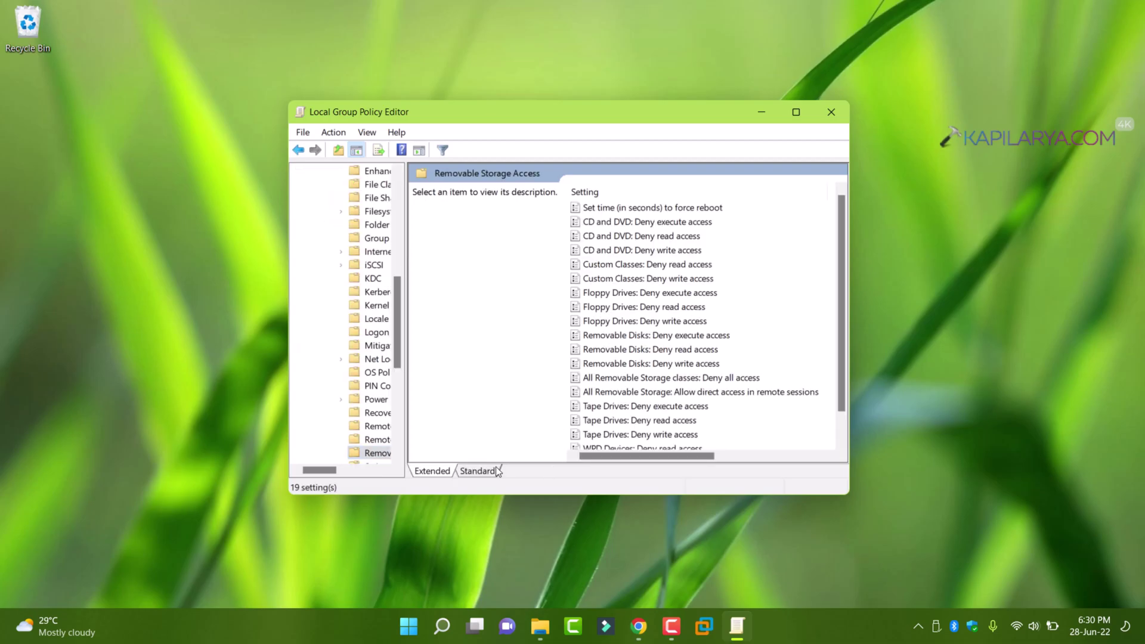
left_click(495, 469)
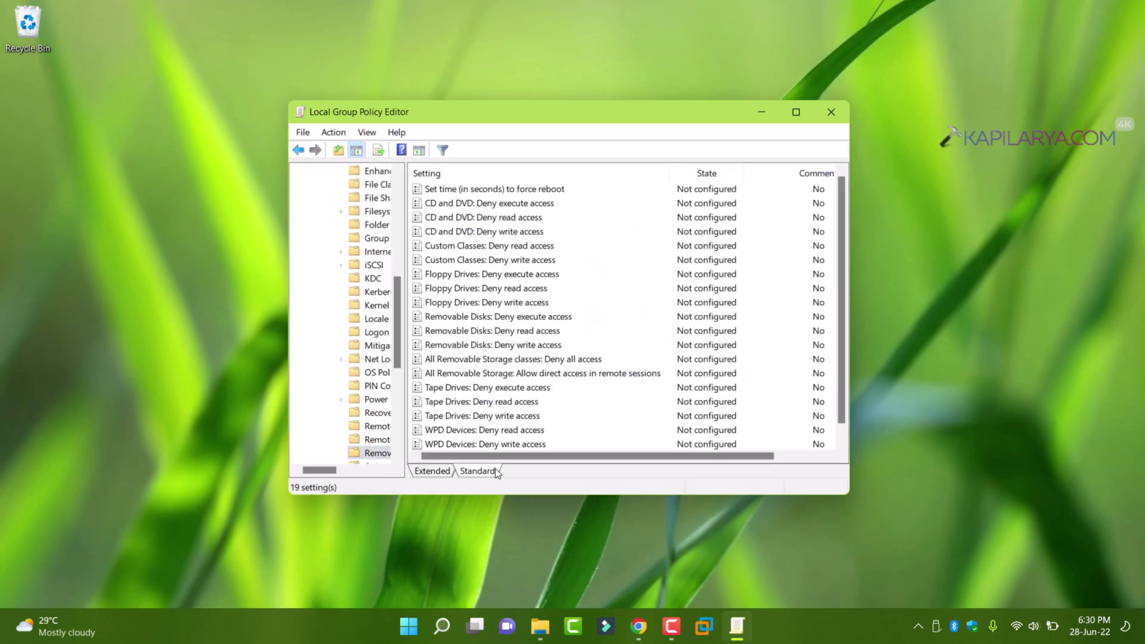
left_click(541, 361)
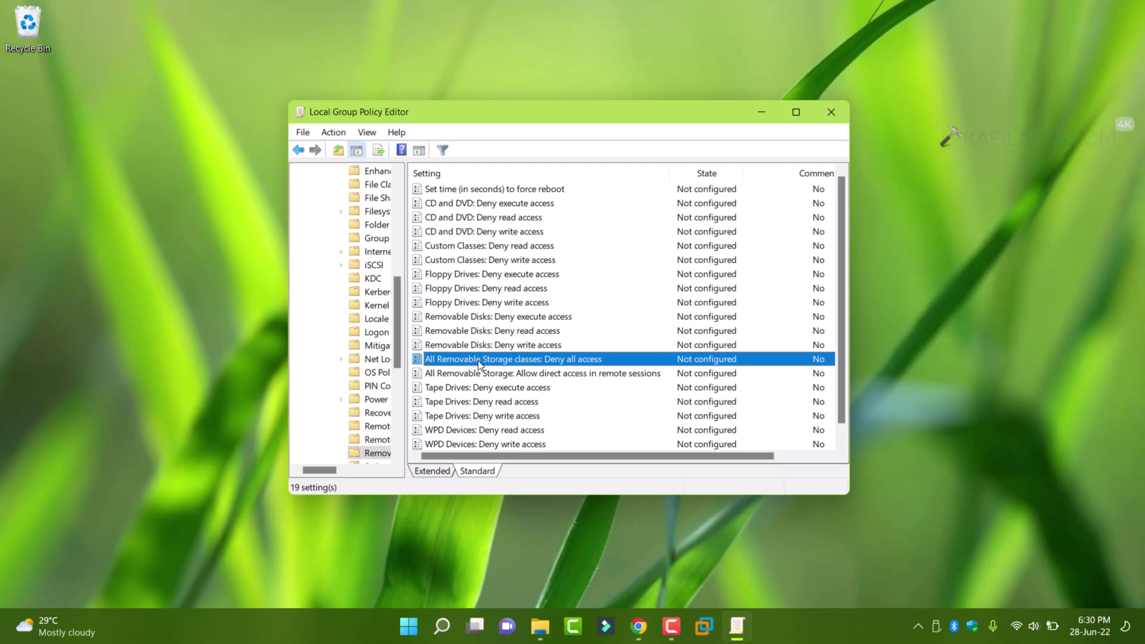
- Set All Removable Storage classes: Deny all access to Enabled, apply, and minimize the editor
double_click(544, 362)
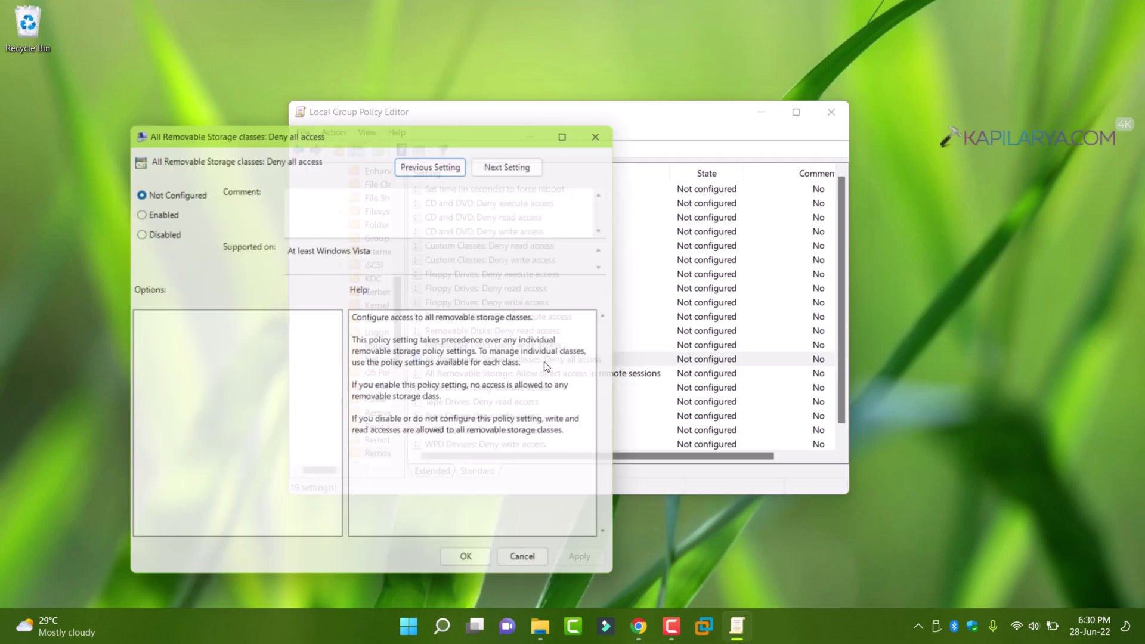
left_click_drag(374, 135, 457, 95)
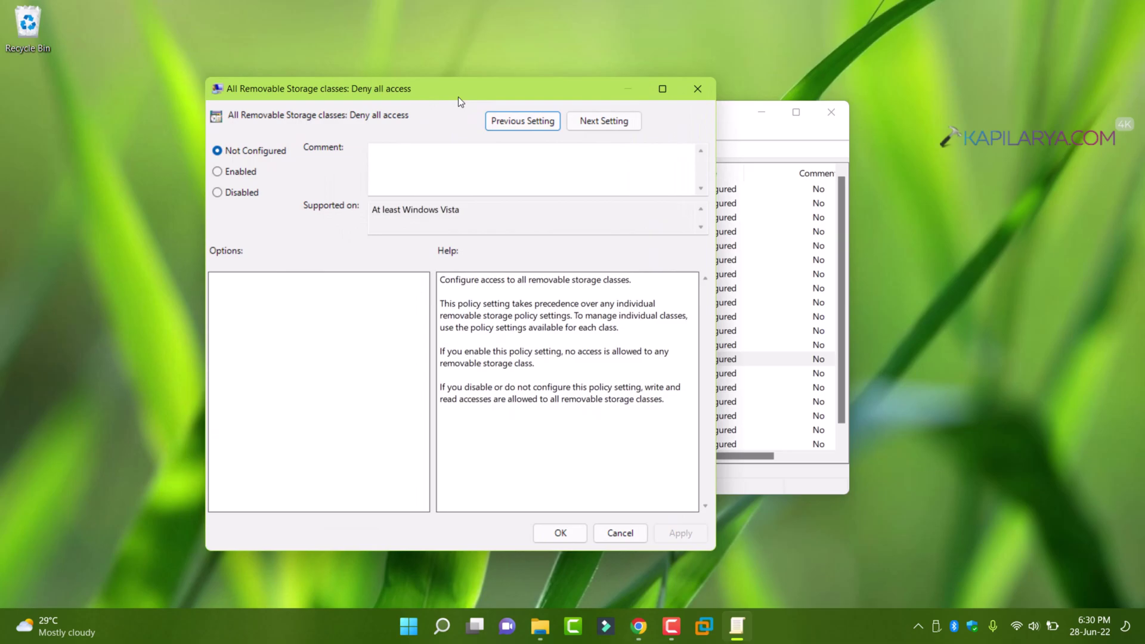
left_click(218, 172)
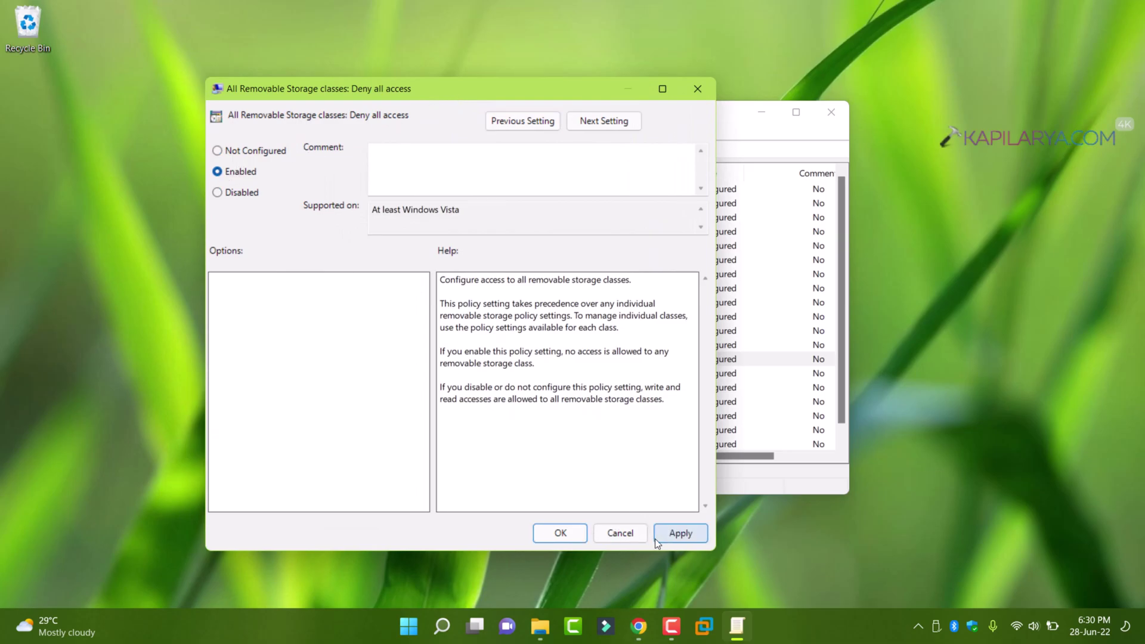
left_click(665, 536)
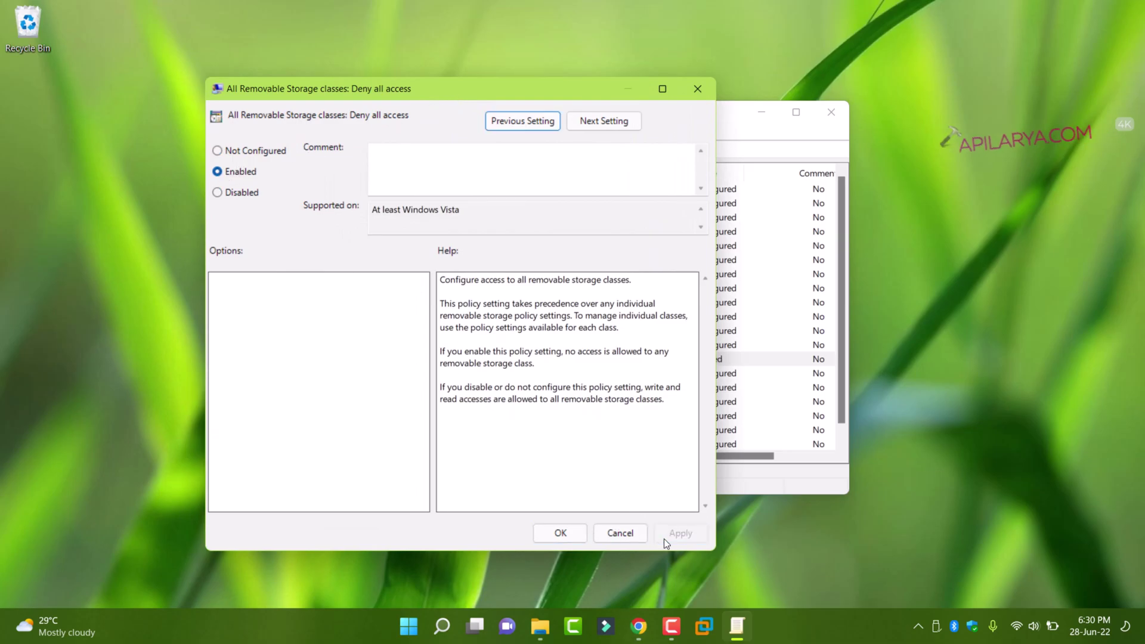
left_click(544, 536)
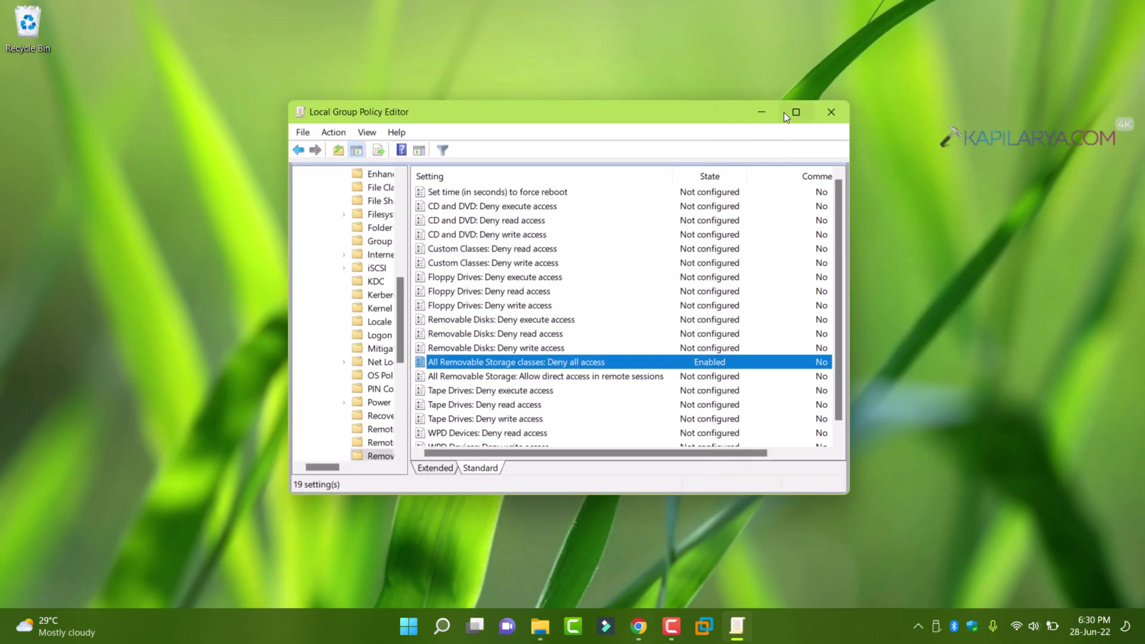
left_click(763, 111)
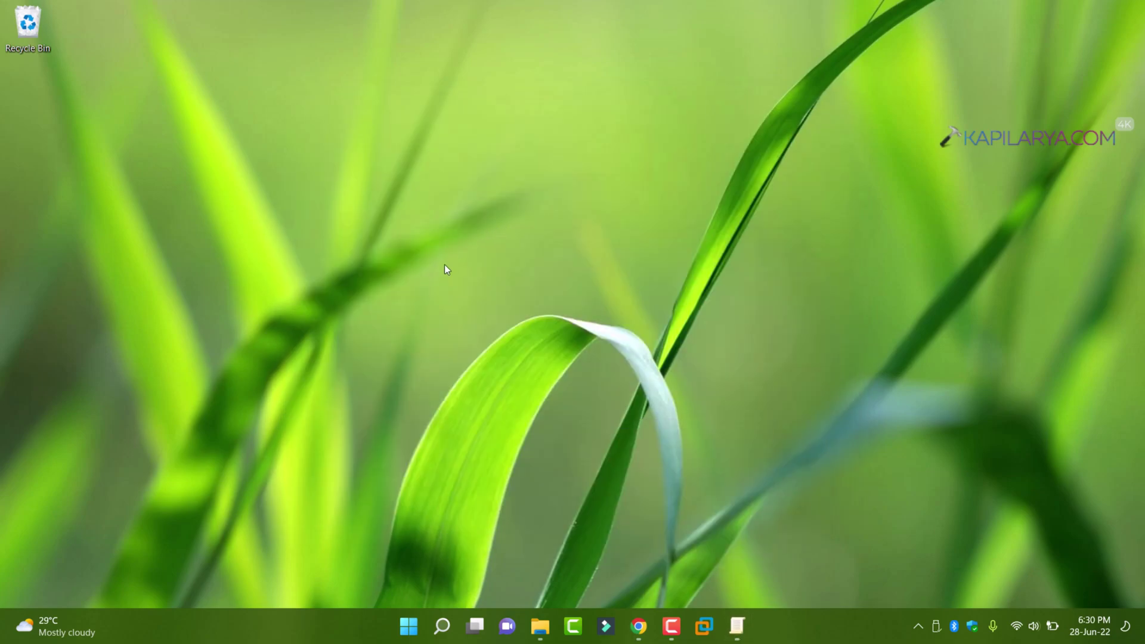
- Run gpupdate /force from the Run box to refresh group policy
key("super+r")
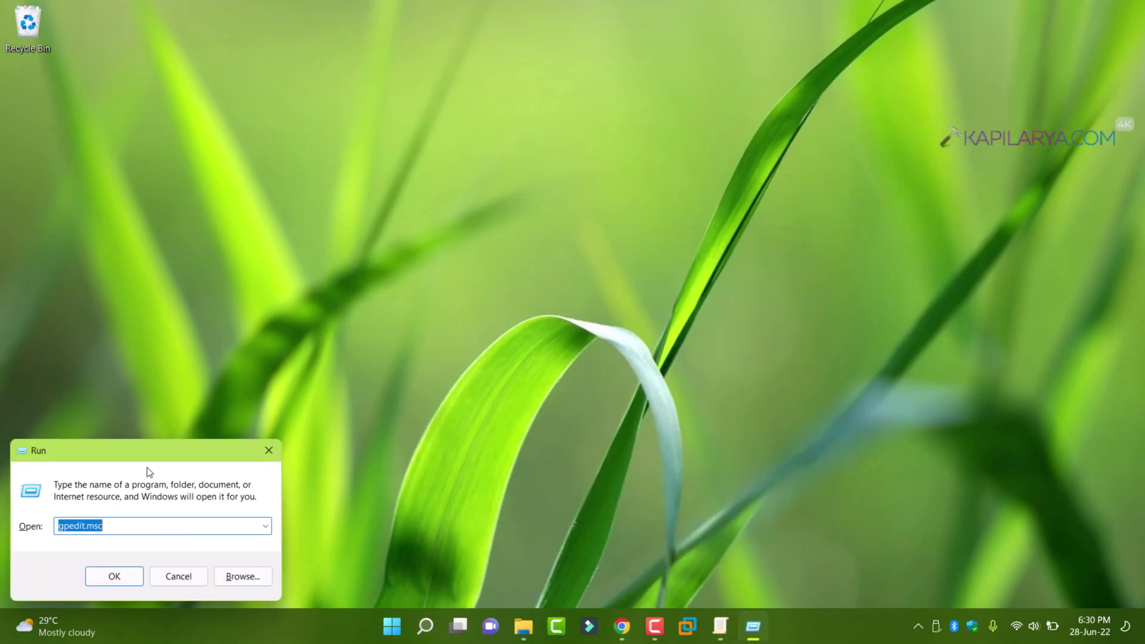
left_click_drag(146, 455, 528, 261)
type("gp")
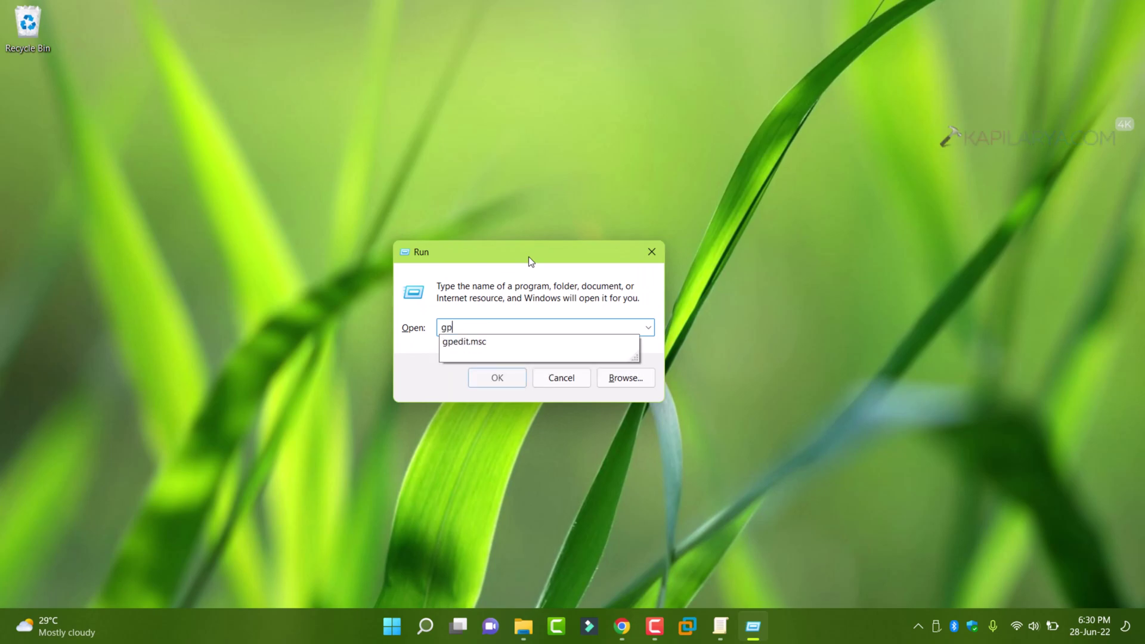
type("update /foc")
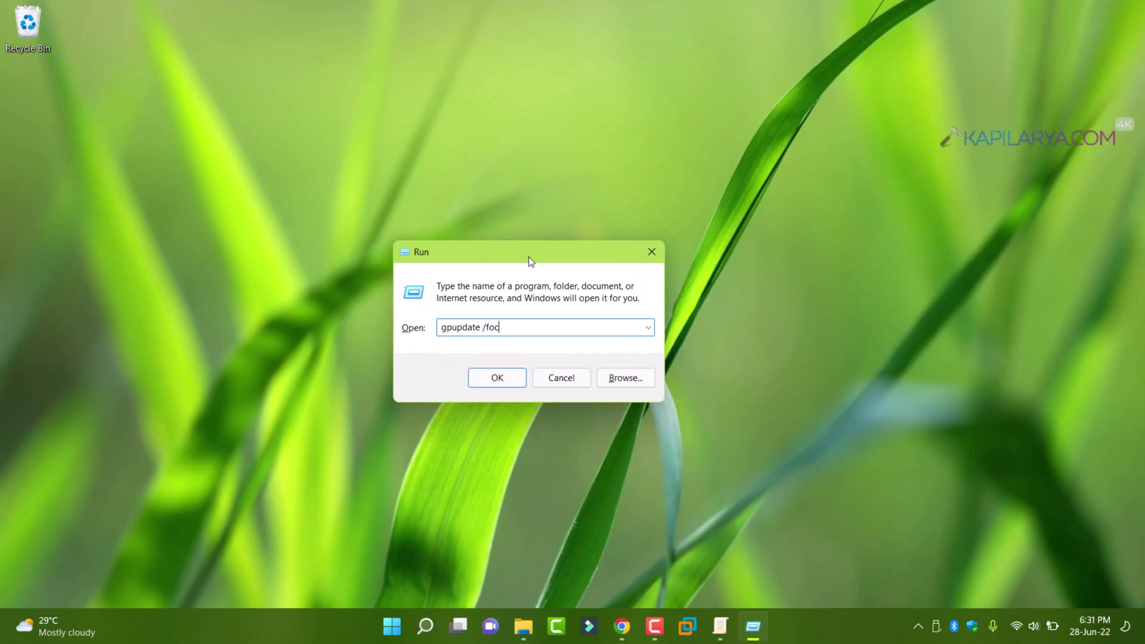
key("BackSpace")
type("rce")
key("Return")
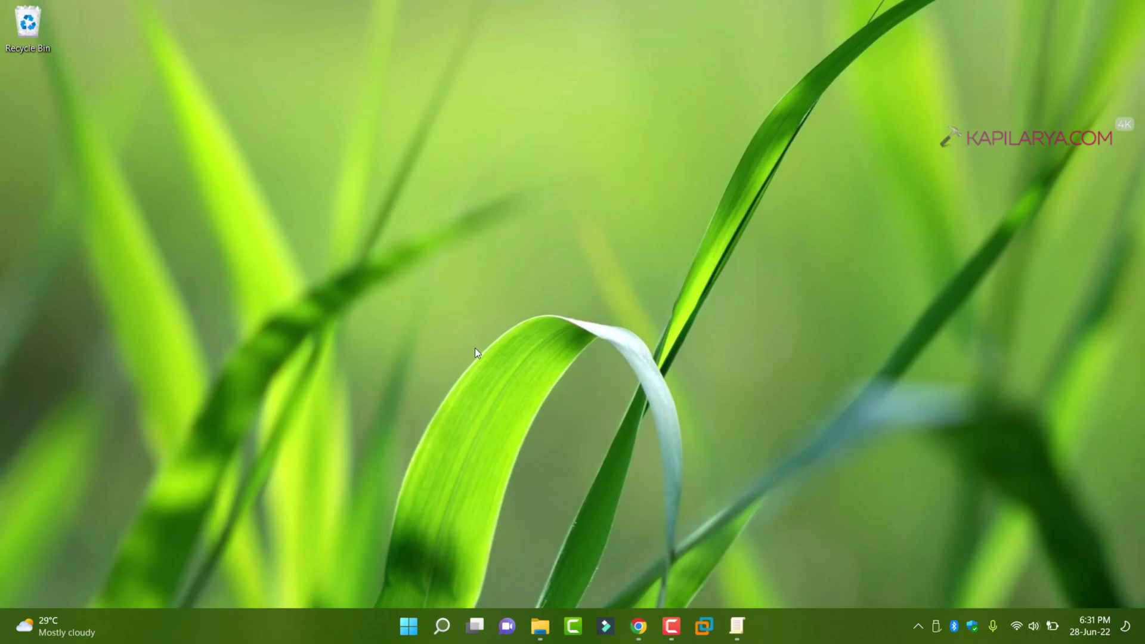
- Try opening Local Disk (G:) and (F:), dismiss both Access is denied errors, then minimize This PC
left_click(539, 626)
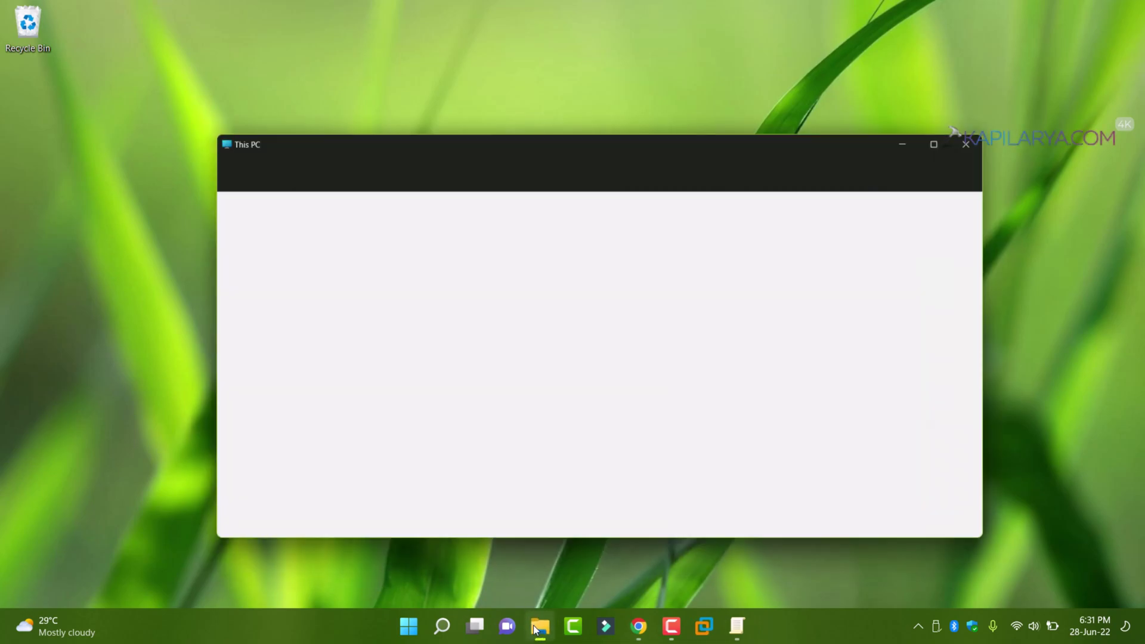
left_click(391, 382)
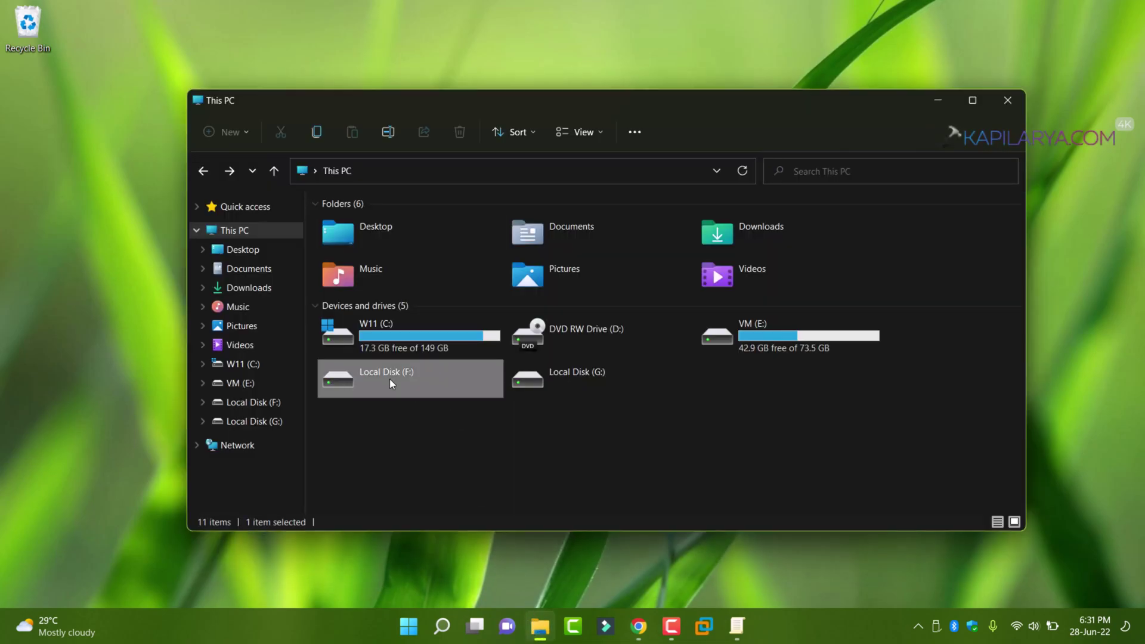
left_click(590, 388)
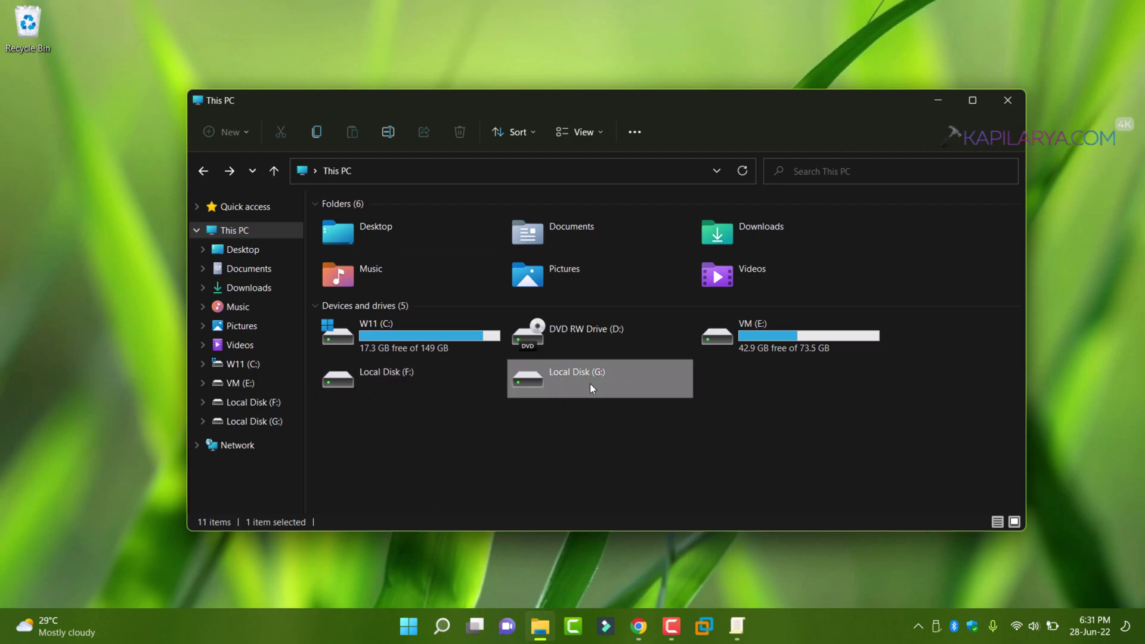
double_click(581, 386)
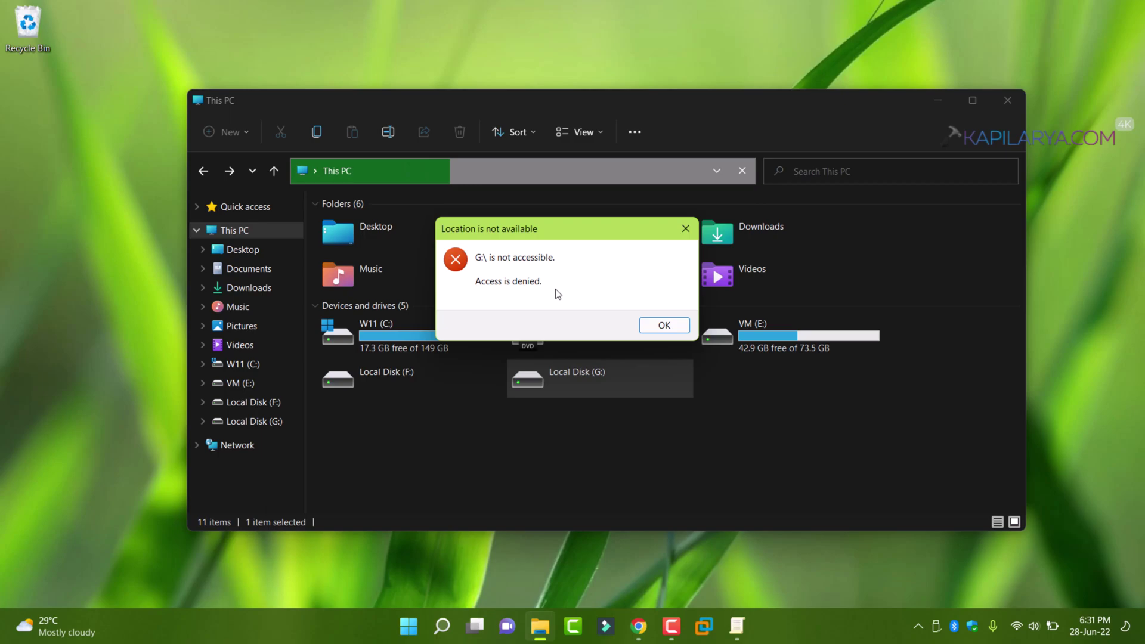
left_click(658, 325)
double_click(416, 388)
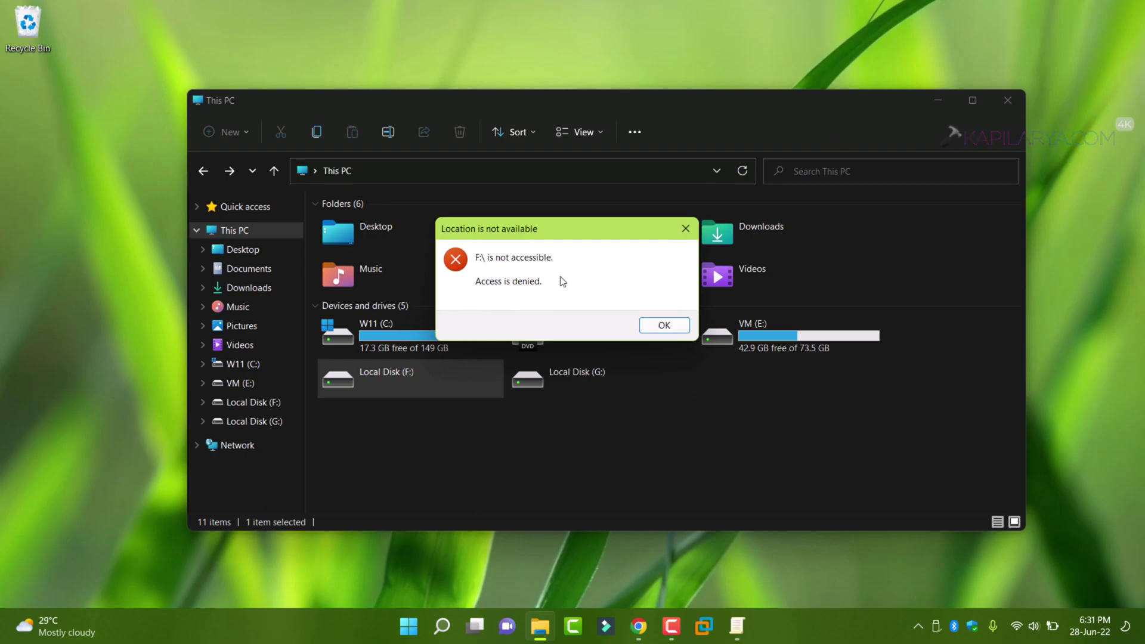
left_click(650, 325)
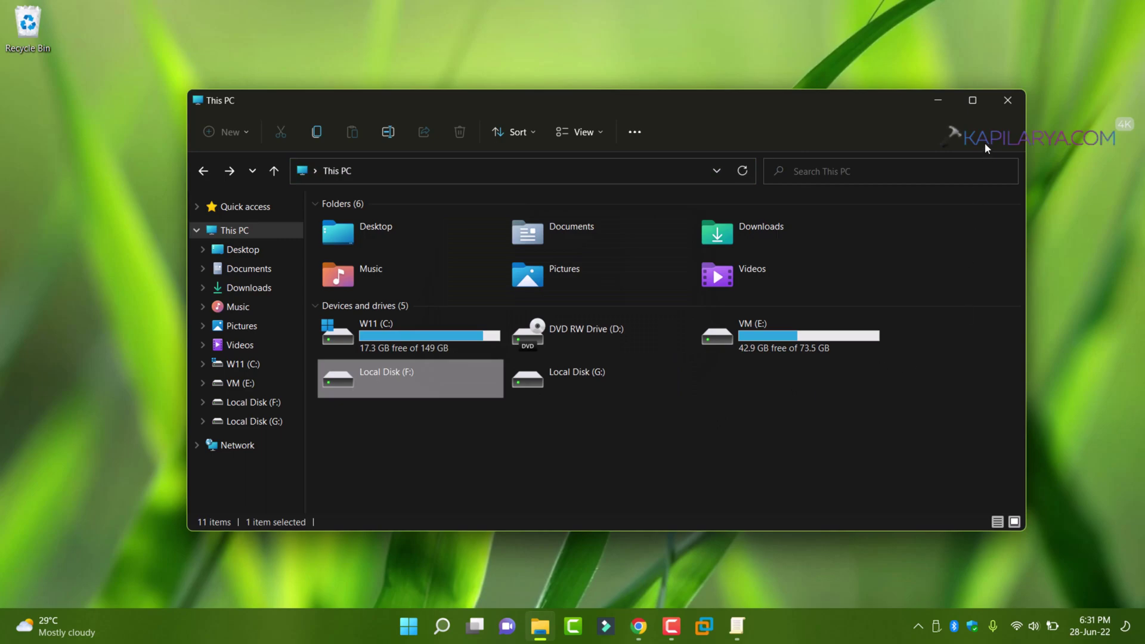
left_click(1034, 27)
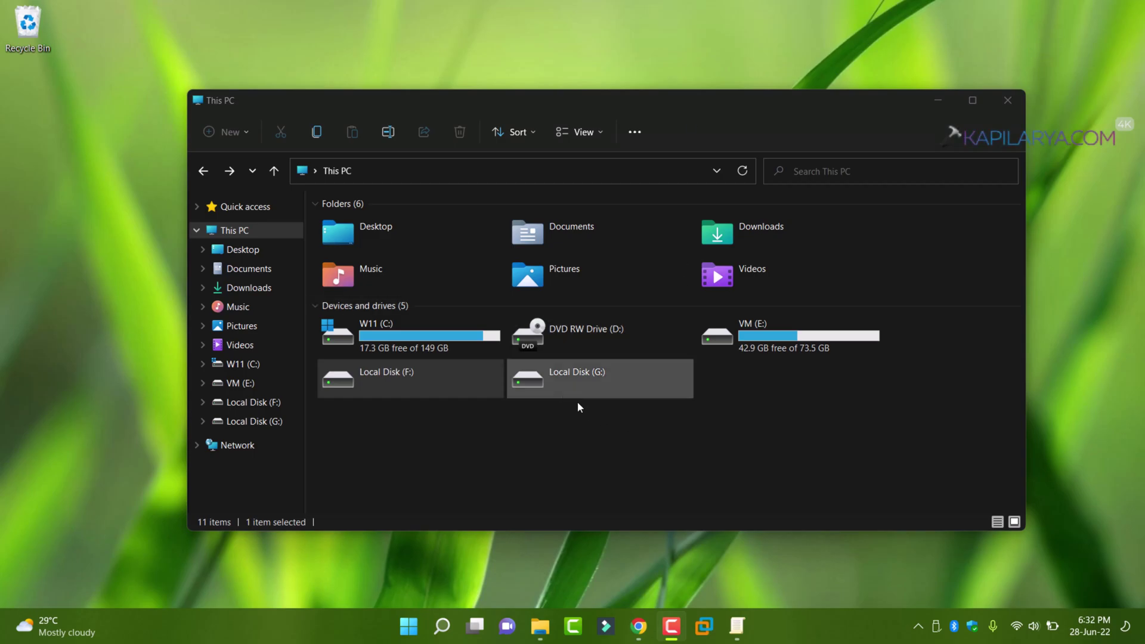
left_click(937, 100)
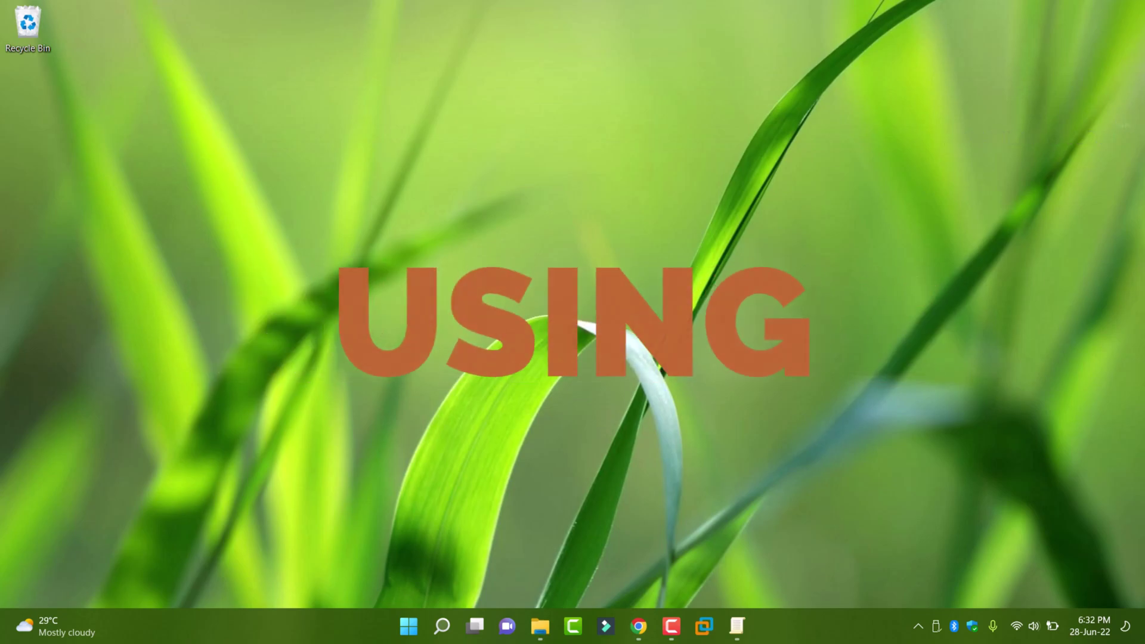
- Run regedit from the Win+R box to open Registry Editor
key("super+r")
left_click_drag(199, 448, 640, 217)
type("regedit")
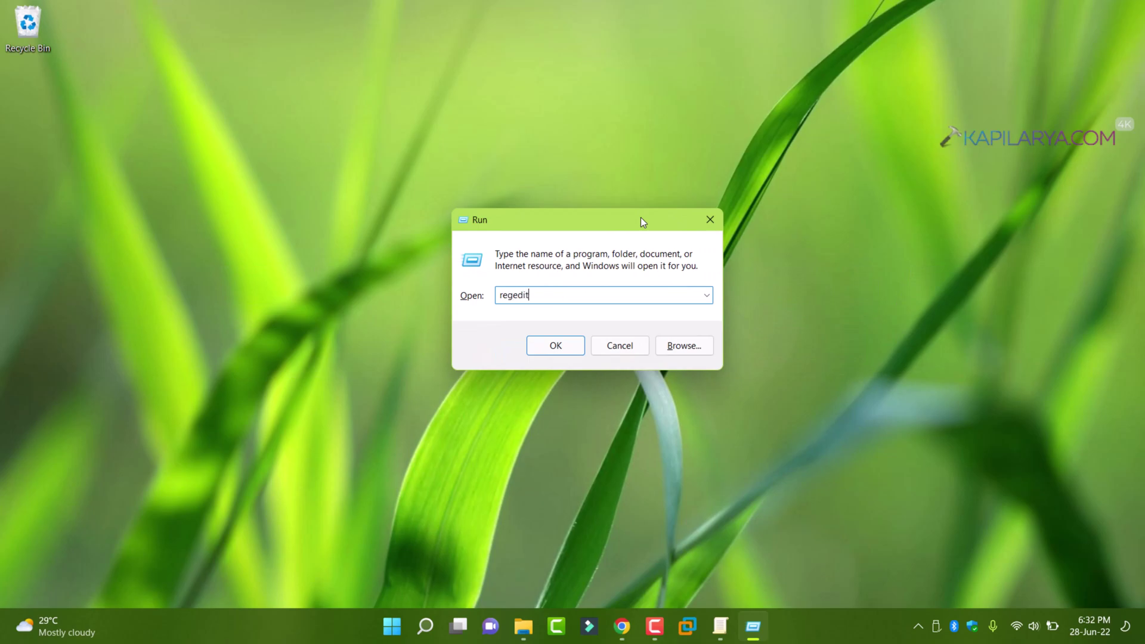
key("Return")
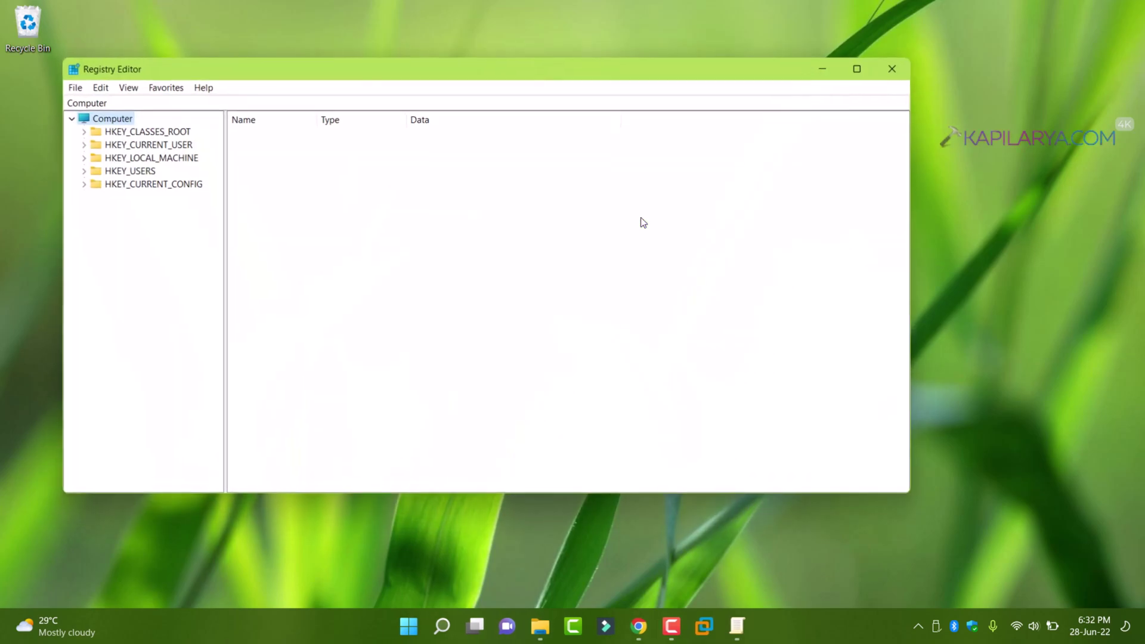
- Jump to HKEY_LOCAL_MACHINE\SOFTWARE\Policies\Microsoft\Windows\RemovableStorageDevices via the address bar
left_click(123, 104)
type("\\")
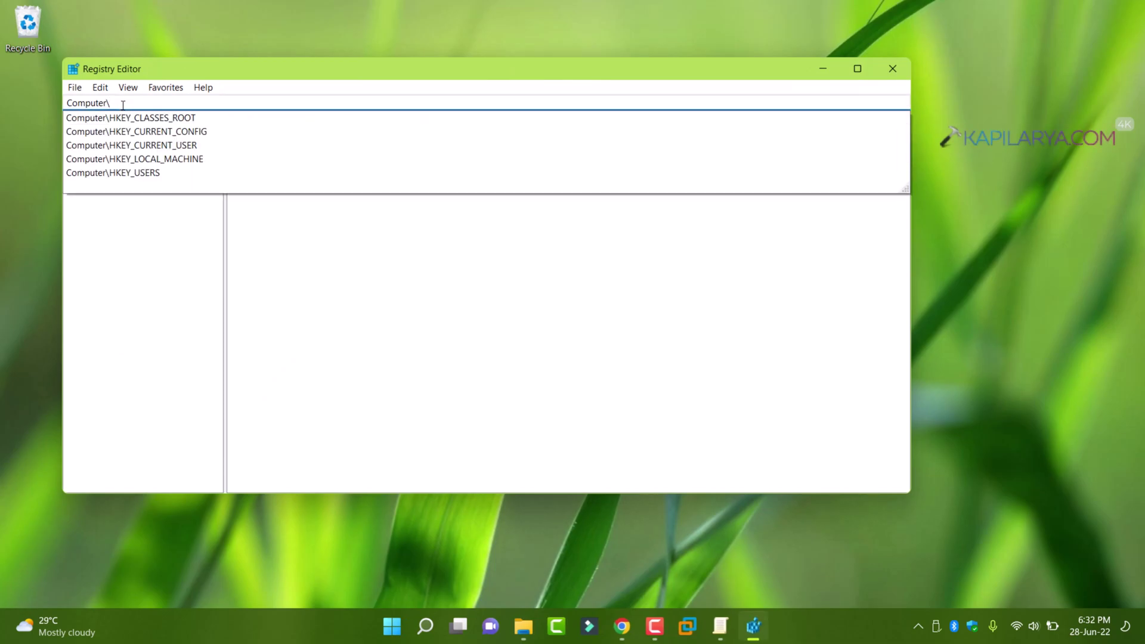
type("HKEY_LOCAL_MACHINE\\SOFTWARE\\Policies\\Microsoft\\Windows\\RemovableStorageDevices")
key("Return")
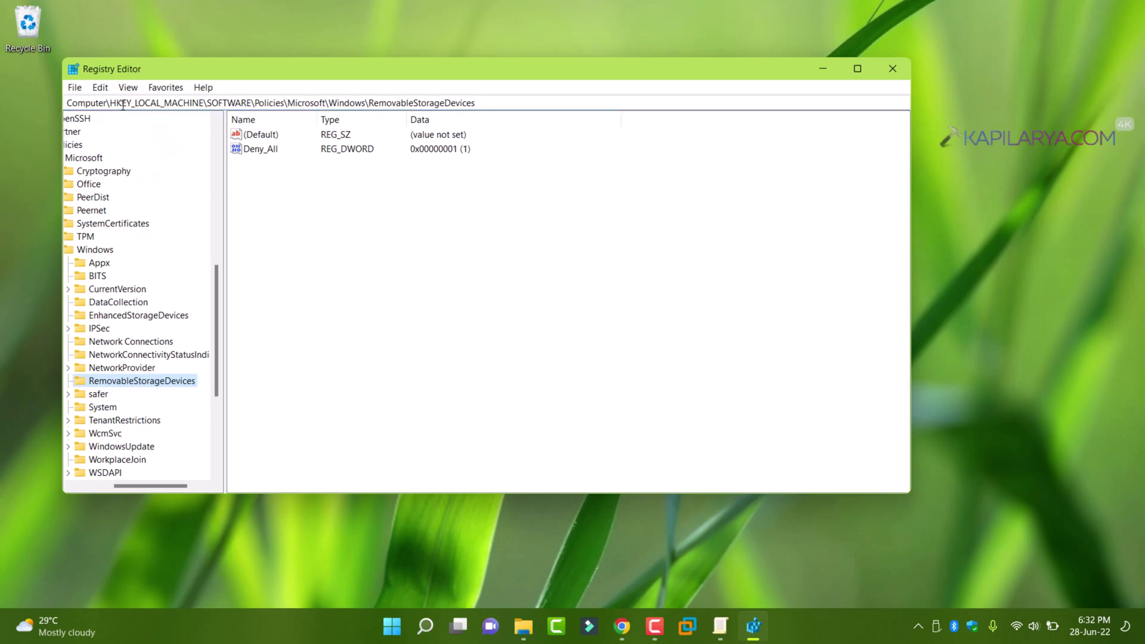
left_click_drag(273, 79, 412, 131)
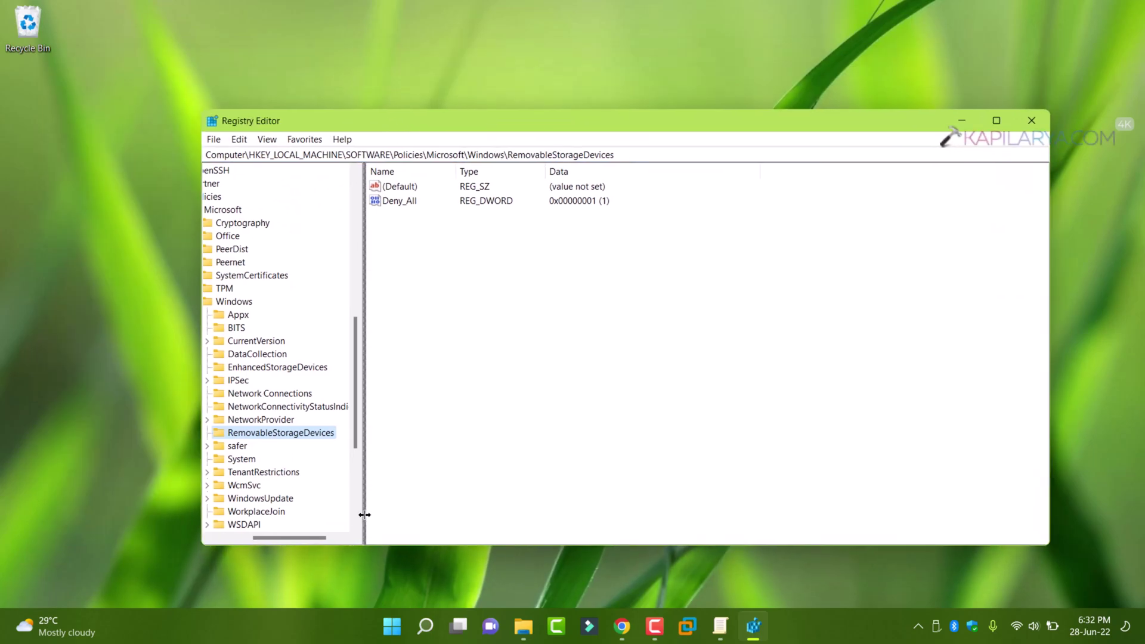
left_click_drag(363, 517, 488, 499)
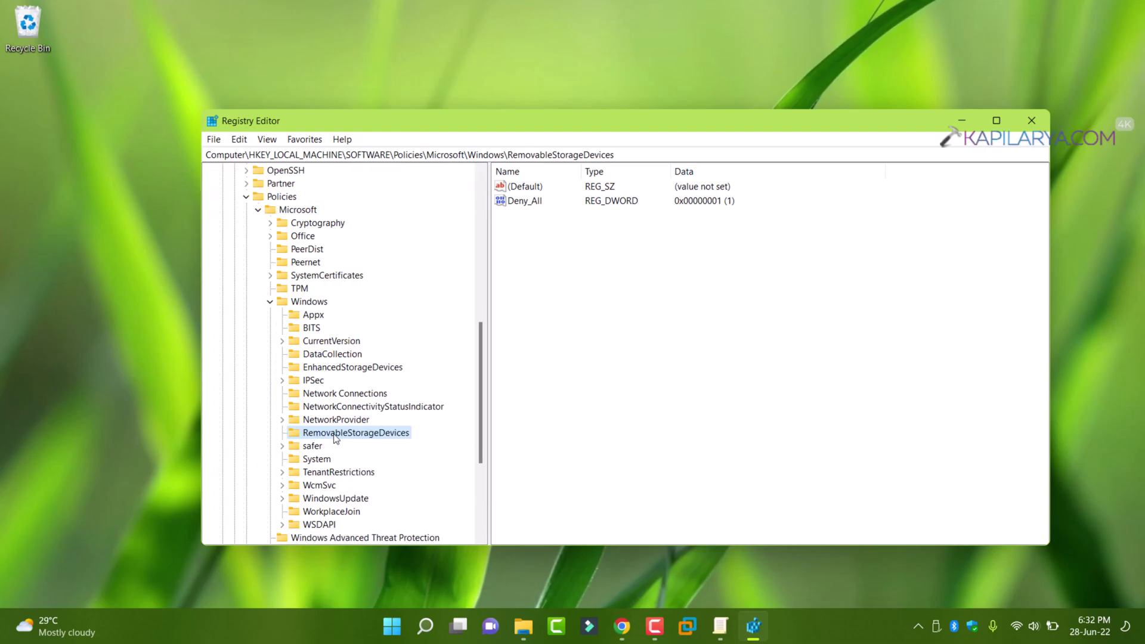
- Check that the Deny_All DWORD holds 1 and close it unchanged
left_click(515, 203)
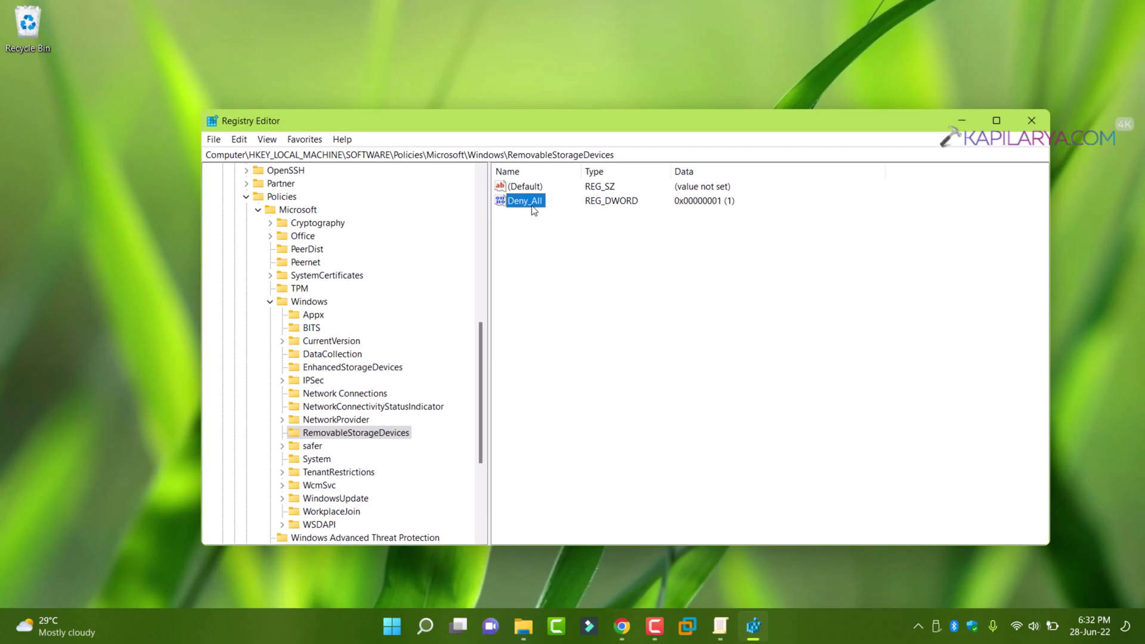
double_click(534, 203)
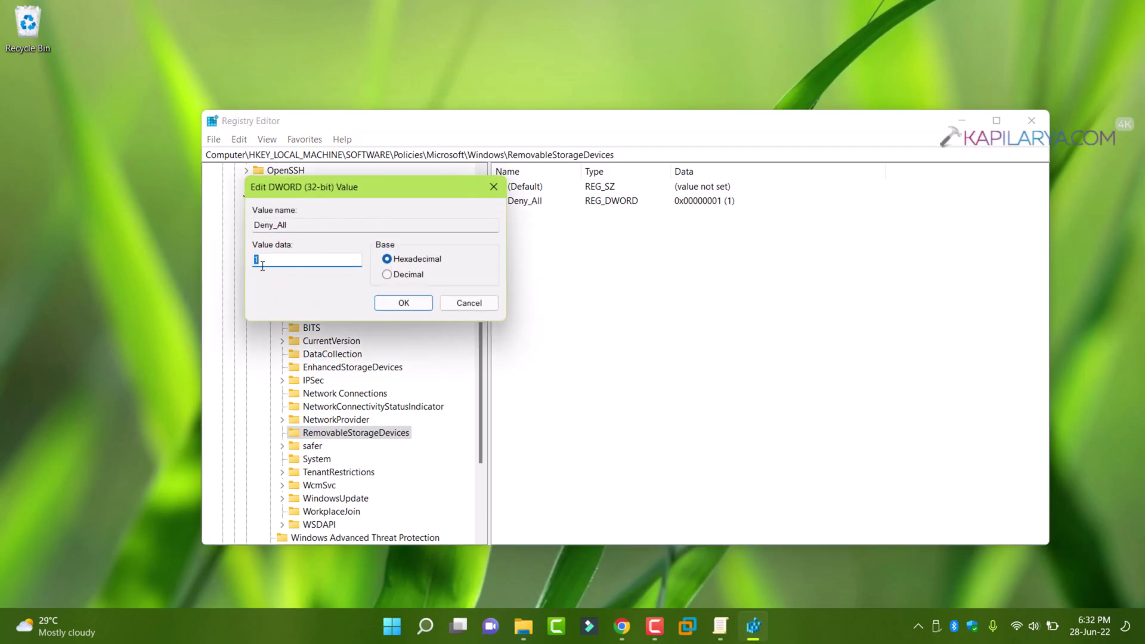
left_click(391, 307)
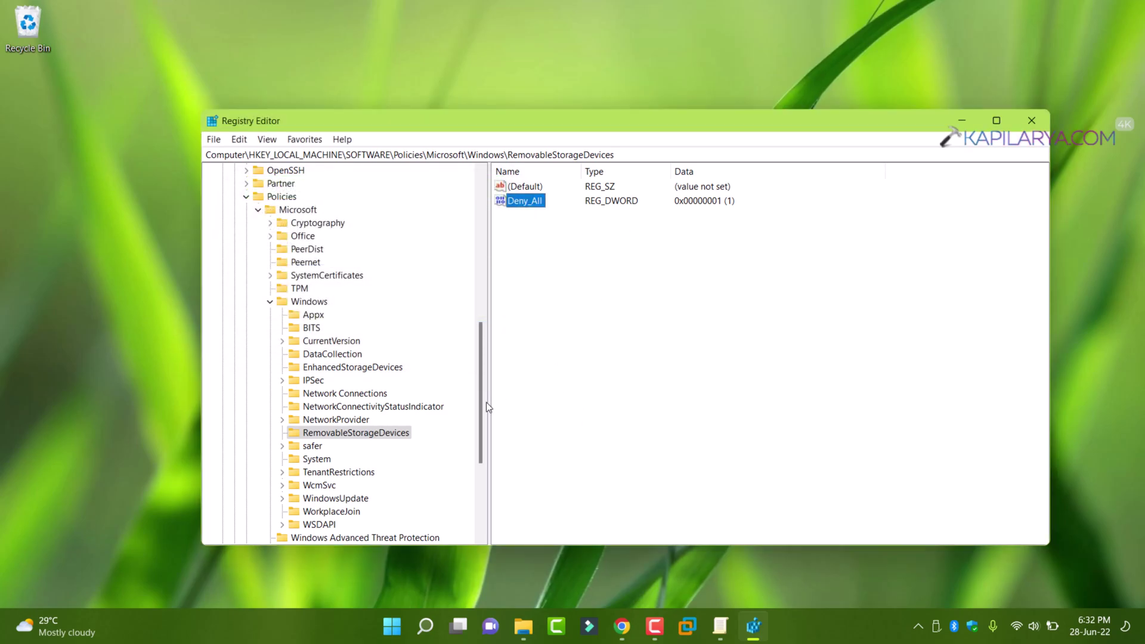
left_click(322, 308)
right_click(324, 309)
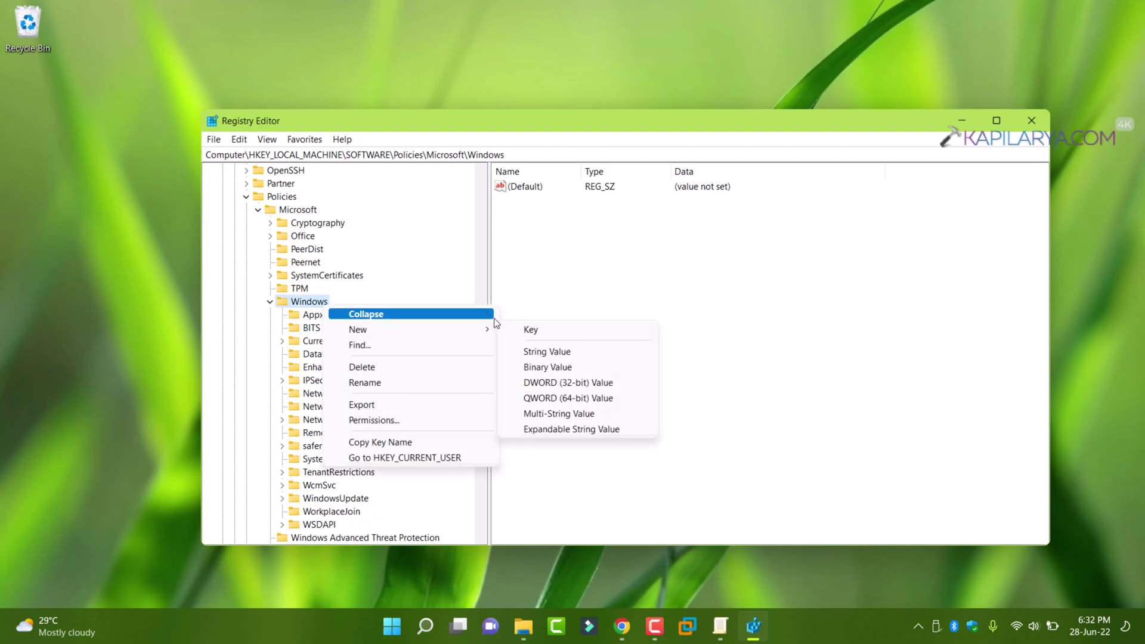
left_click(451, 283)
left_click(352, 434)
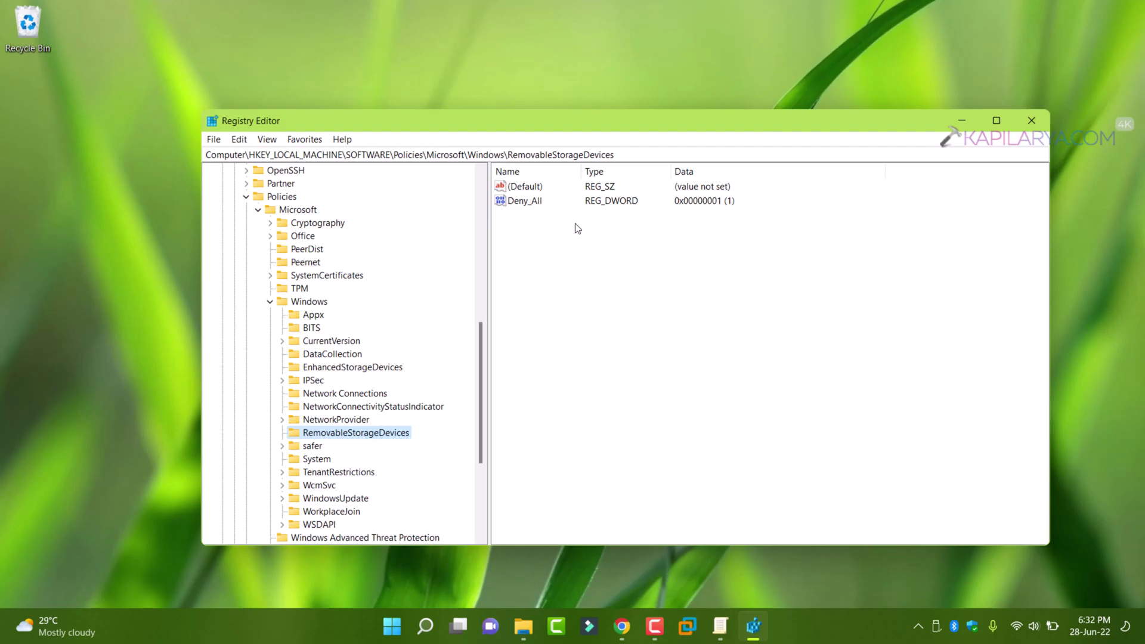
- Add a DWORD (32-bit) value, then delete the stray New Value #1
right_click(609, 274)
mouse_move(644, 284)
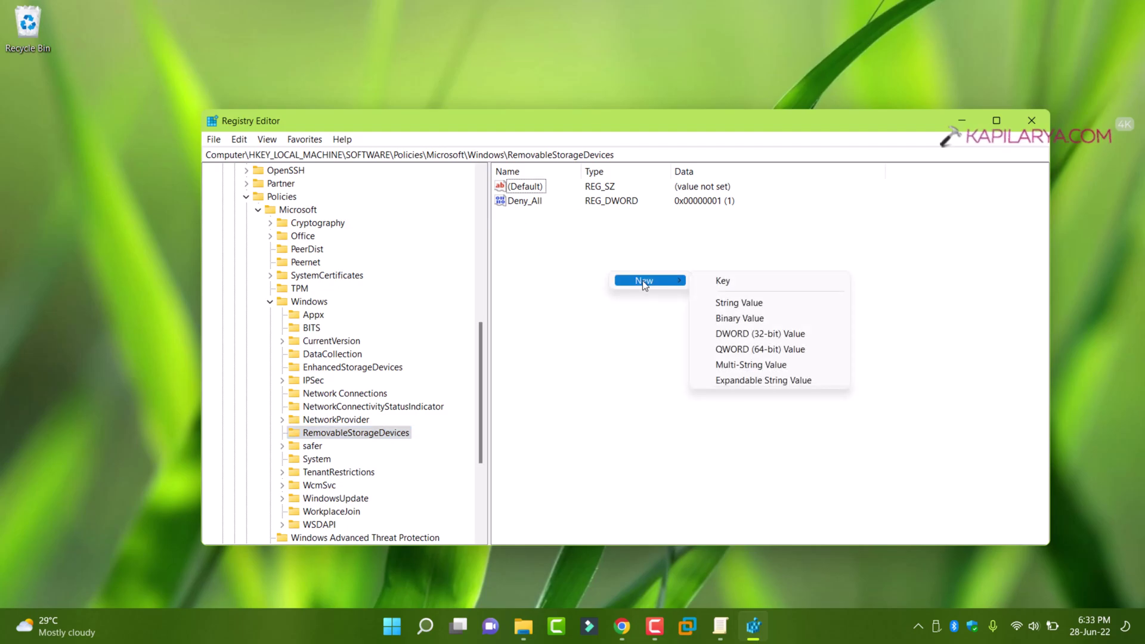
left_click(708, 334)
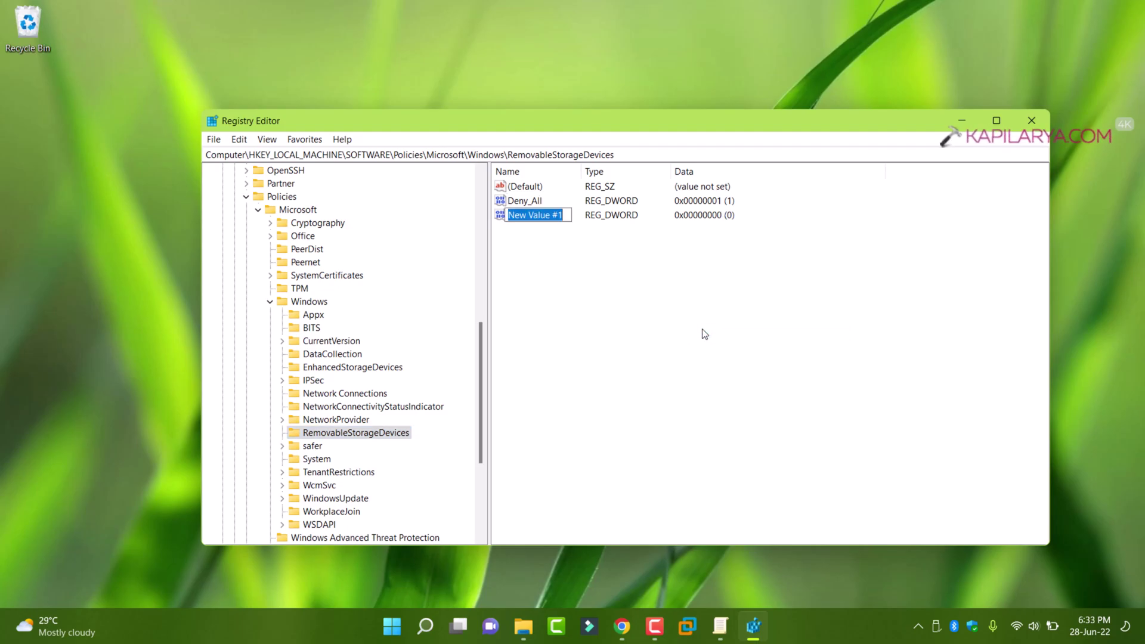
left_click(529, 203)
left_click(520, 216)
key("Delete")
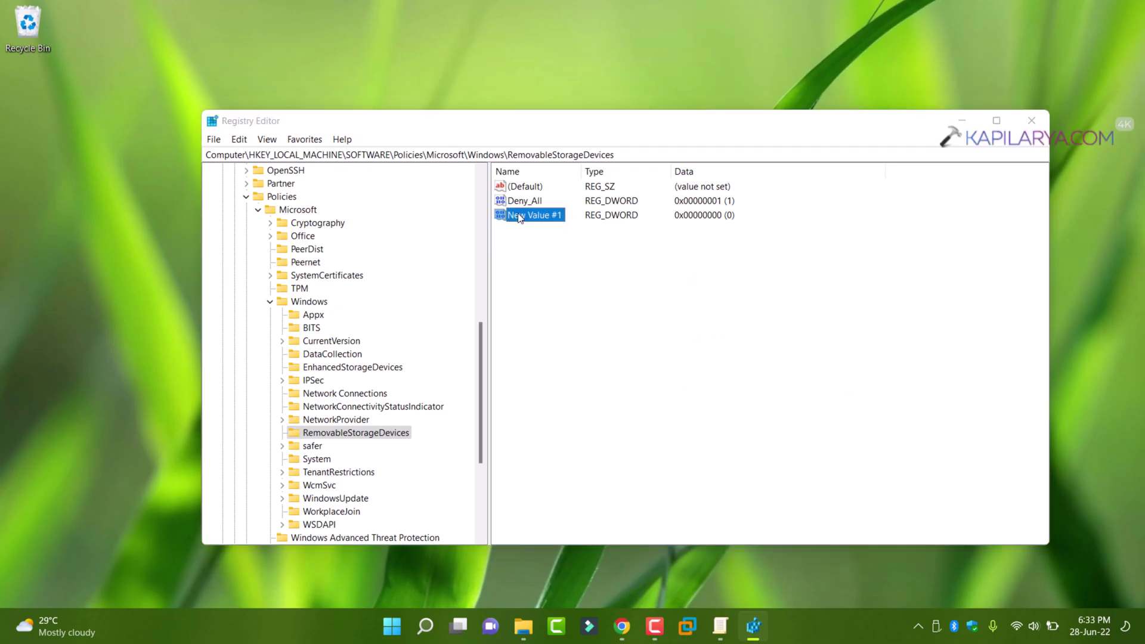
left_click(683, 313)
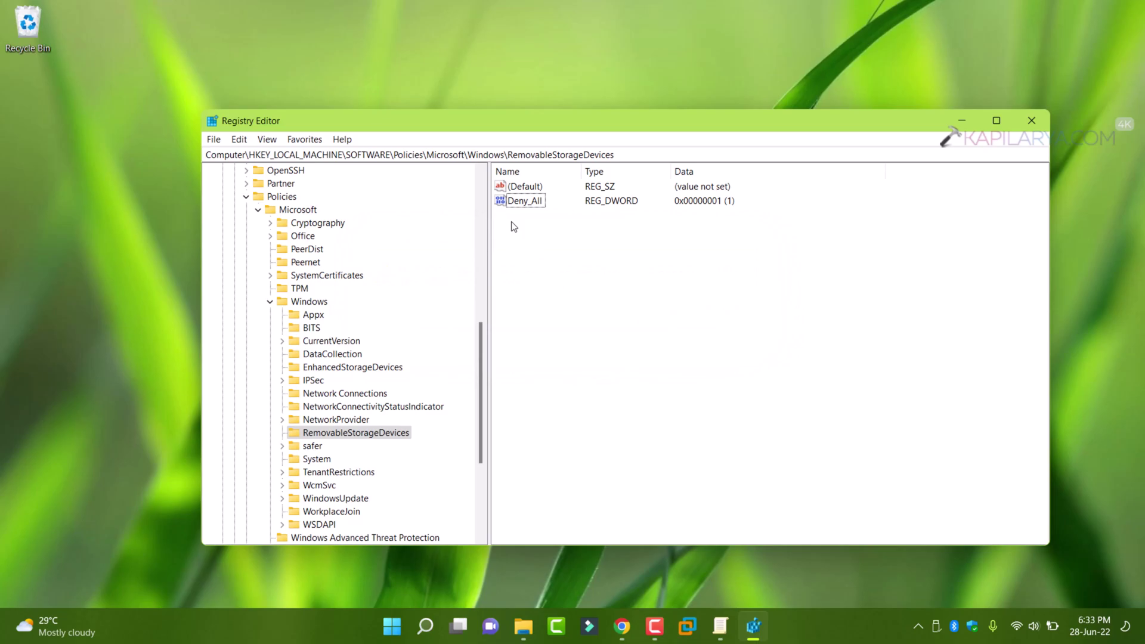
- Reopen Deny_All and confirm its value data stays 1
left_click(536, 205)
double_click(535, 206)
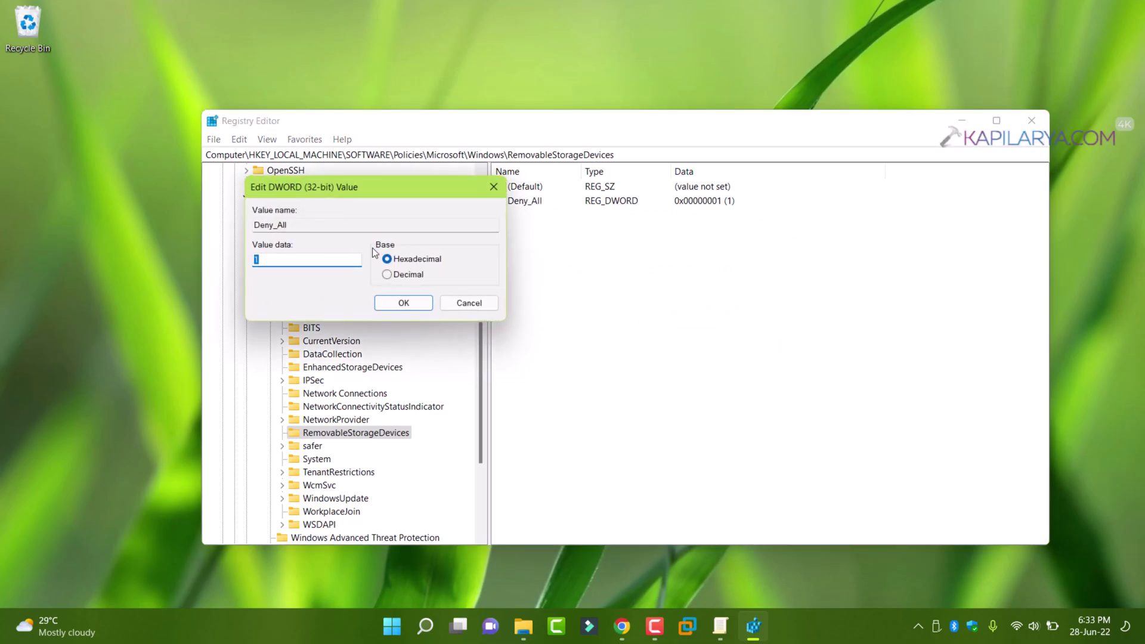
left_click(404, 305)
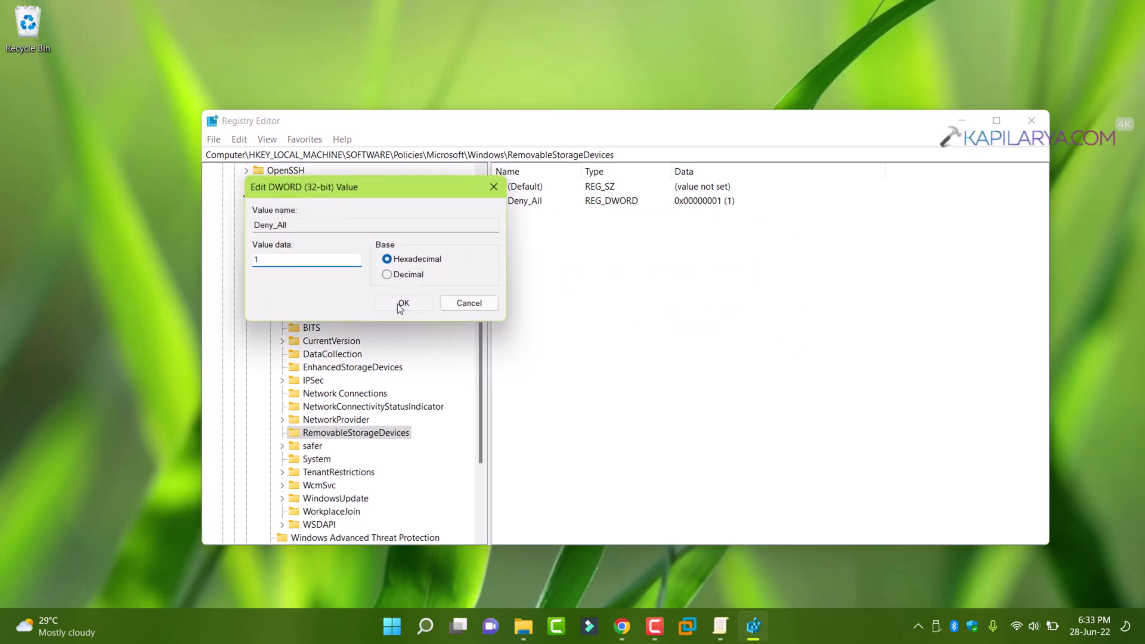